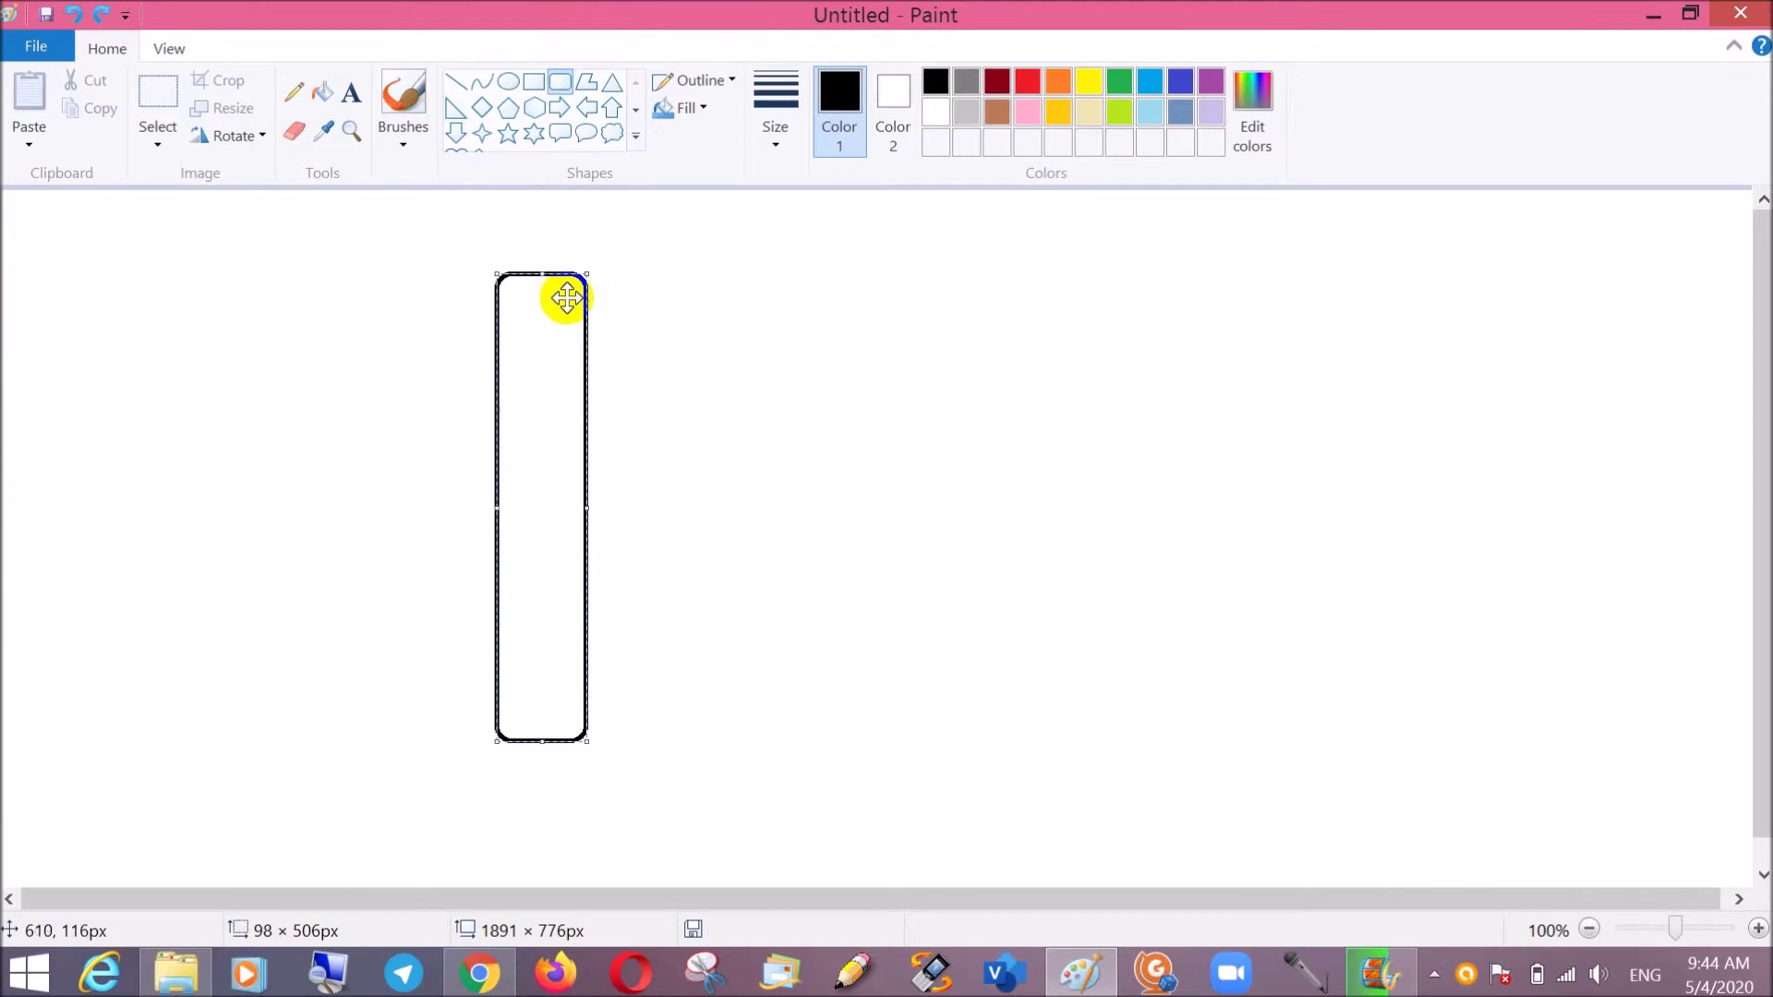
Draw a straight horizontal line about 96 px wide across the upper part of the rounded rectangle and nudge it slightly lower
left_click(462, 93)
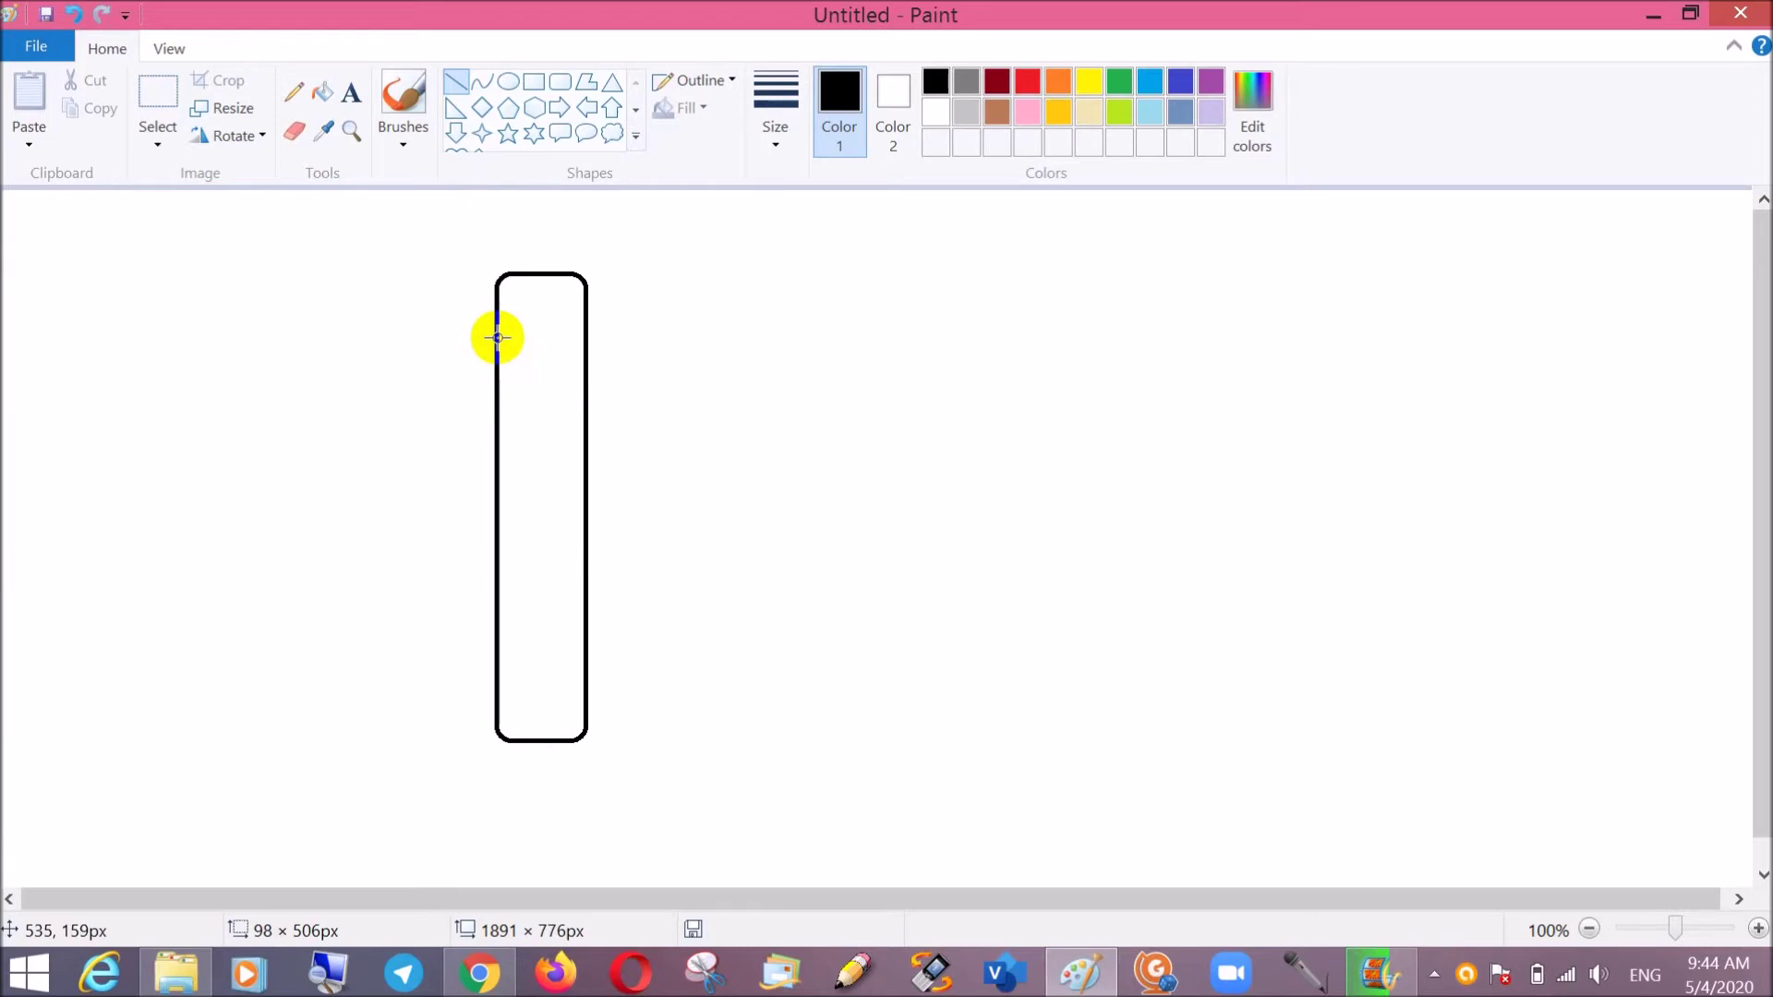
left_click_drag(498, 338, 585, 337)
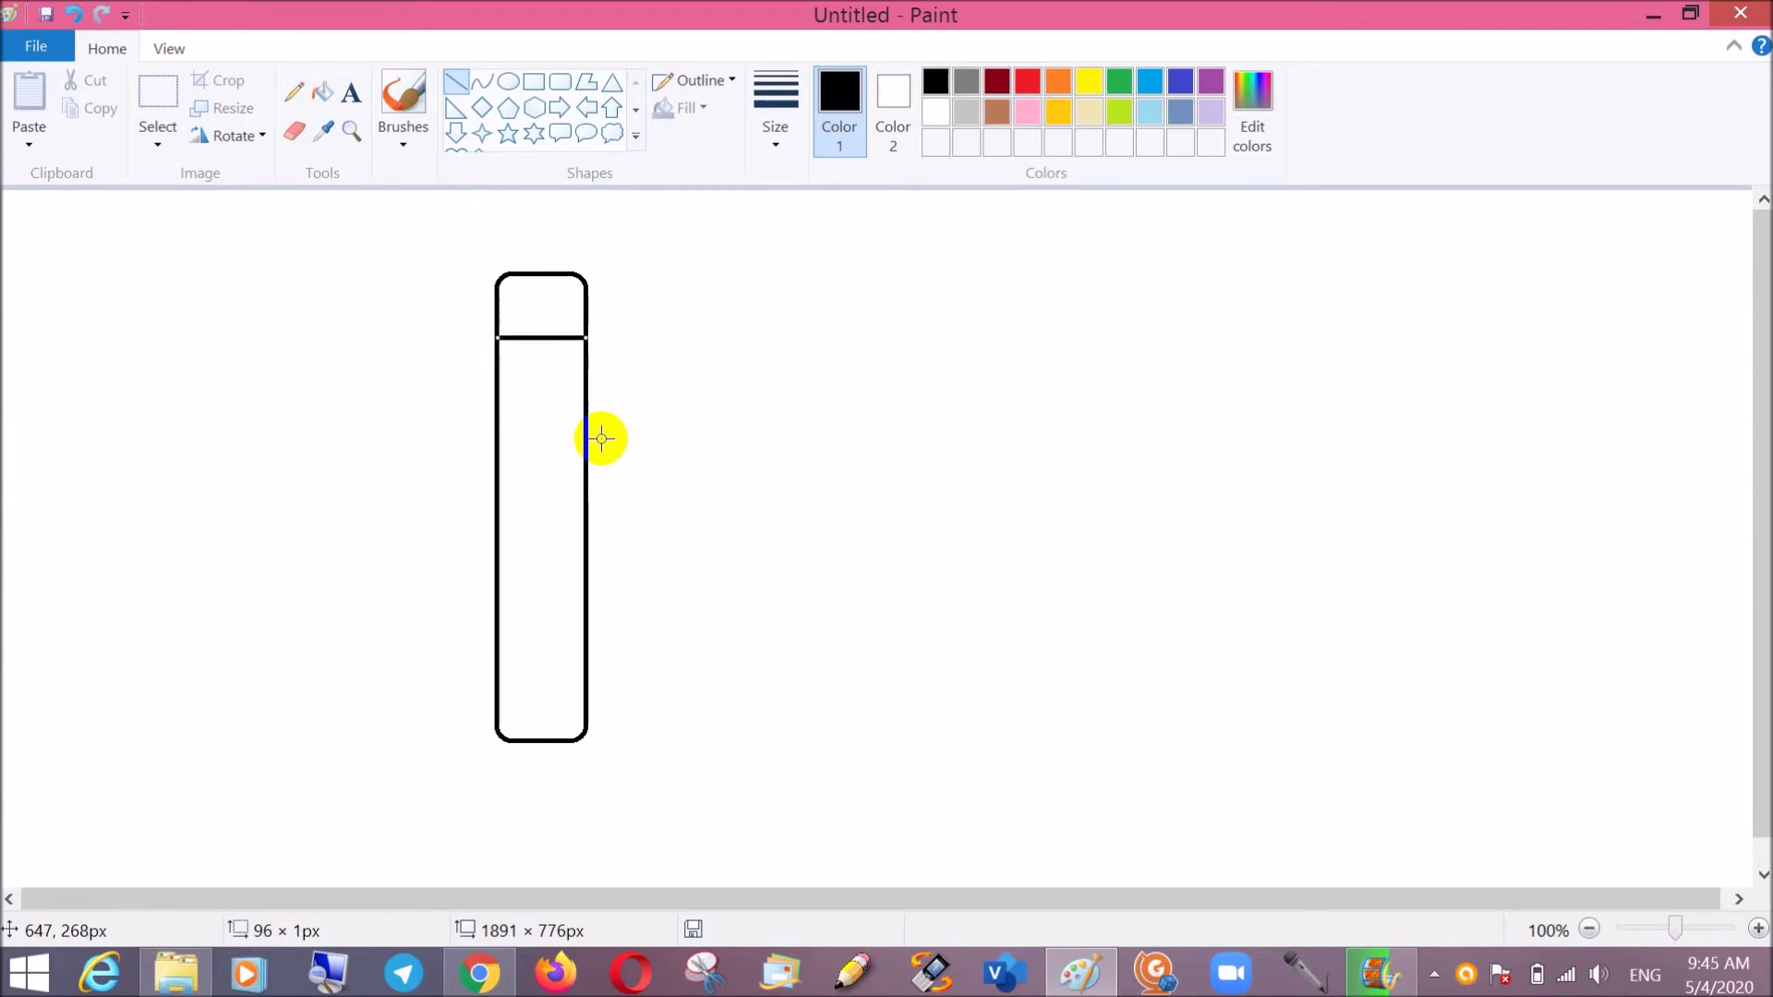
key("Down")
key("Down")
key("Down")
key("Down")
key("Down")
key("Down")
key("Down")
key("Down")
key("Down")
key("Down")
key("Down")
key("Down")
key("Down")
key("Down")
key("Down")
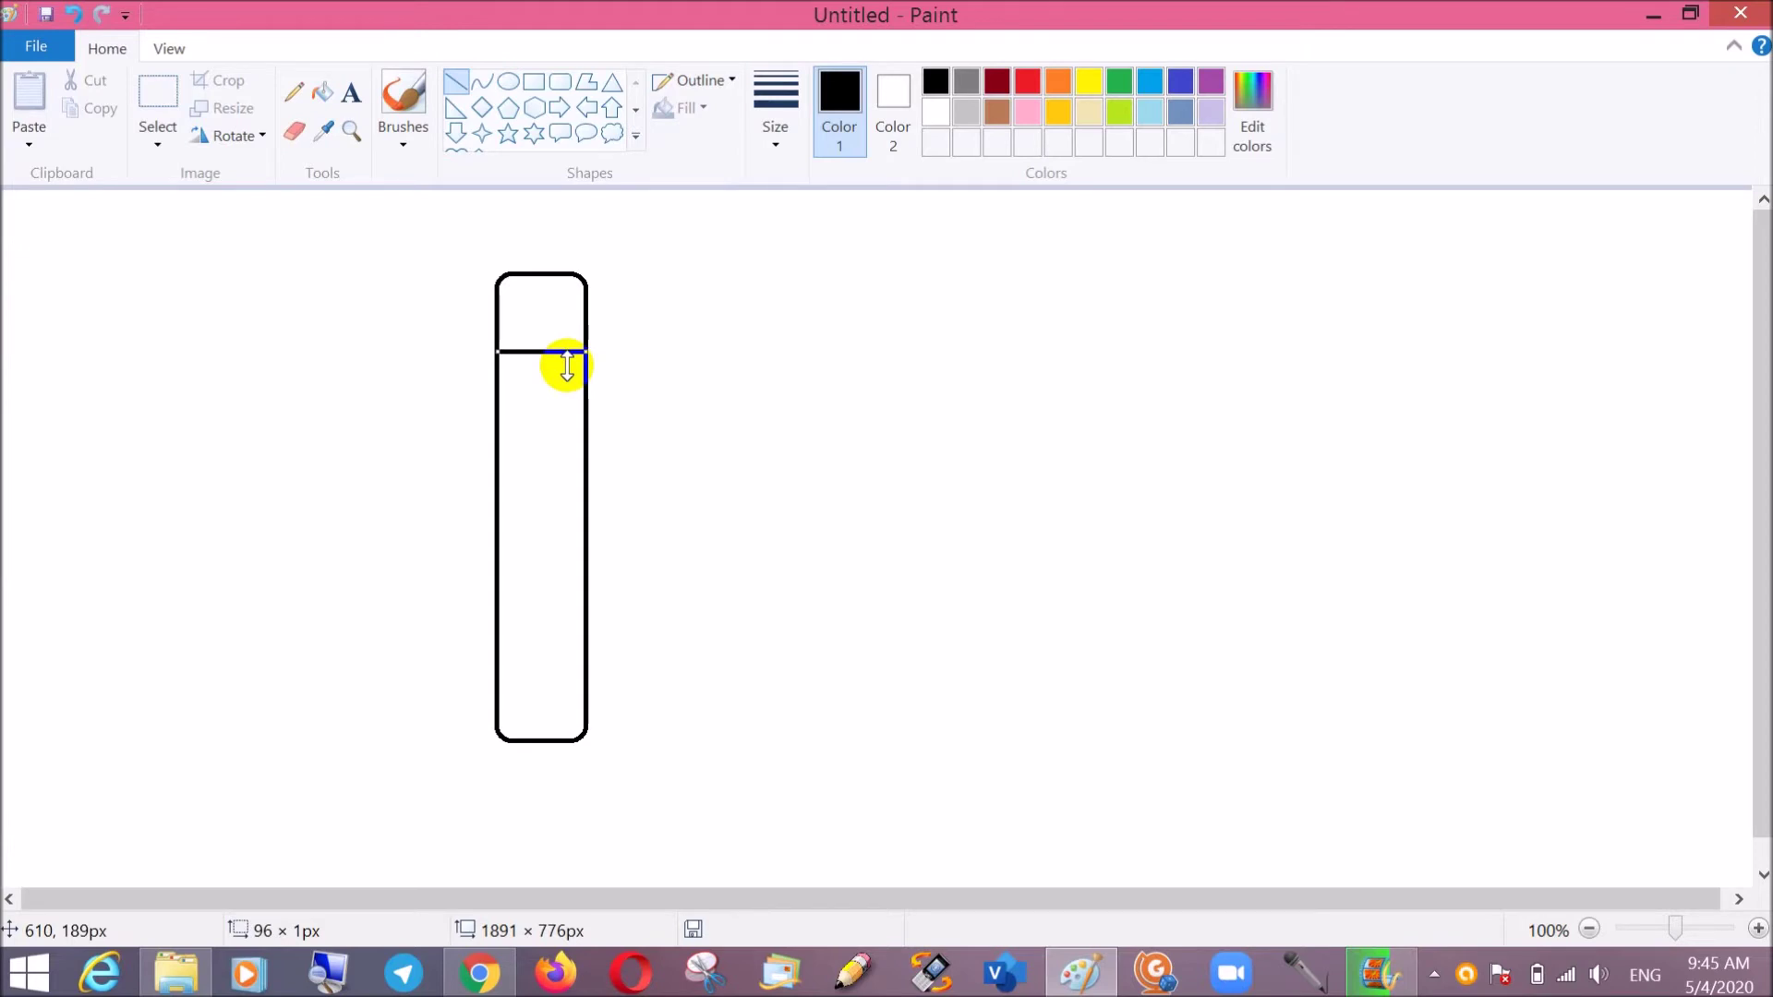
key("Up")
key("Up")
key("Up")
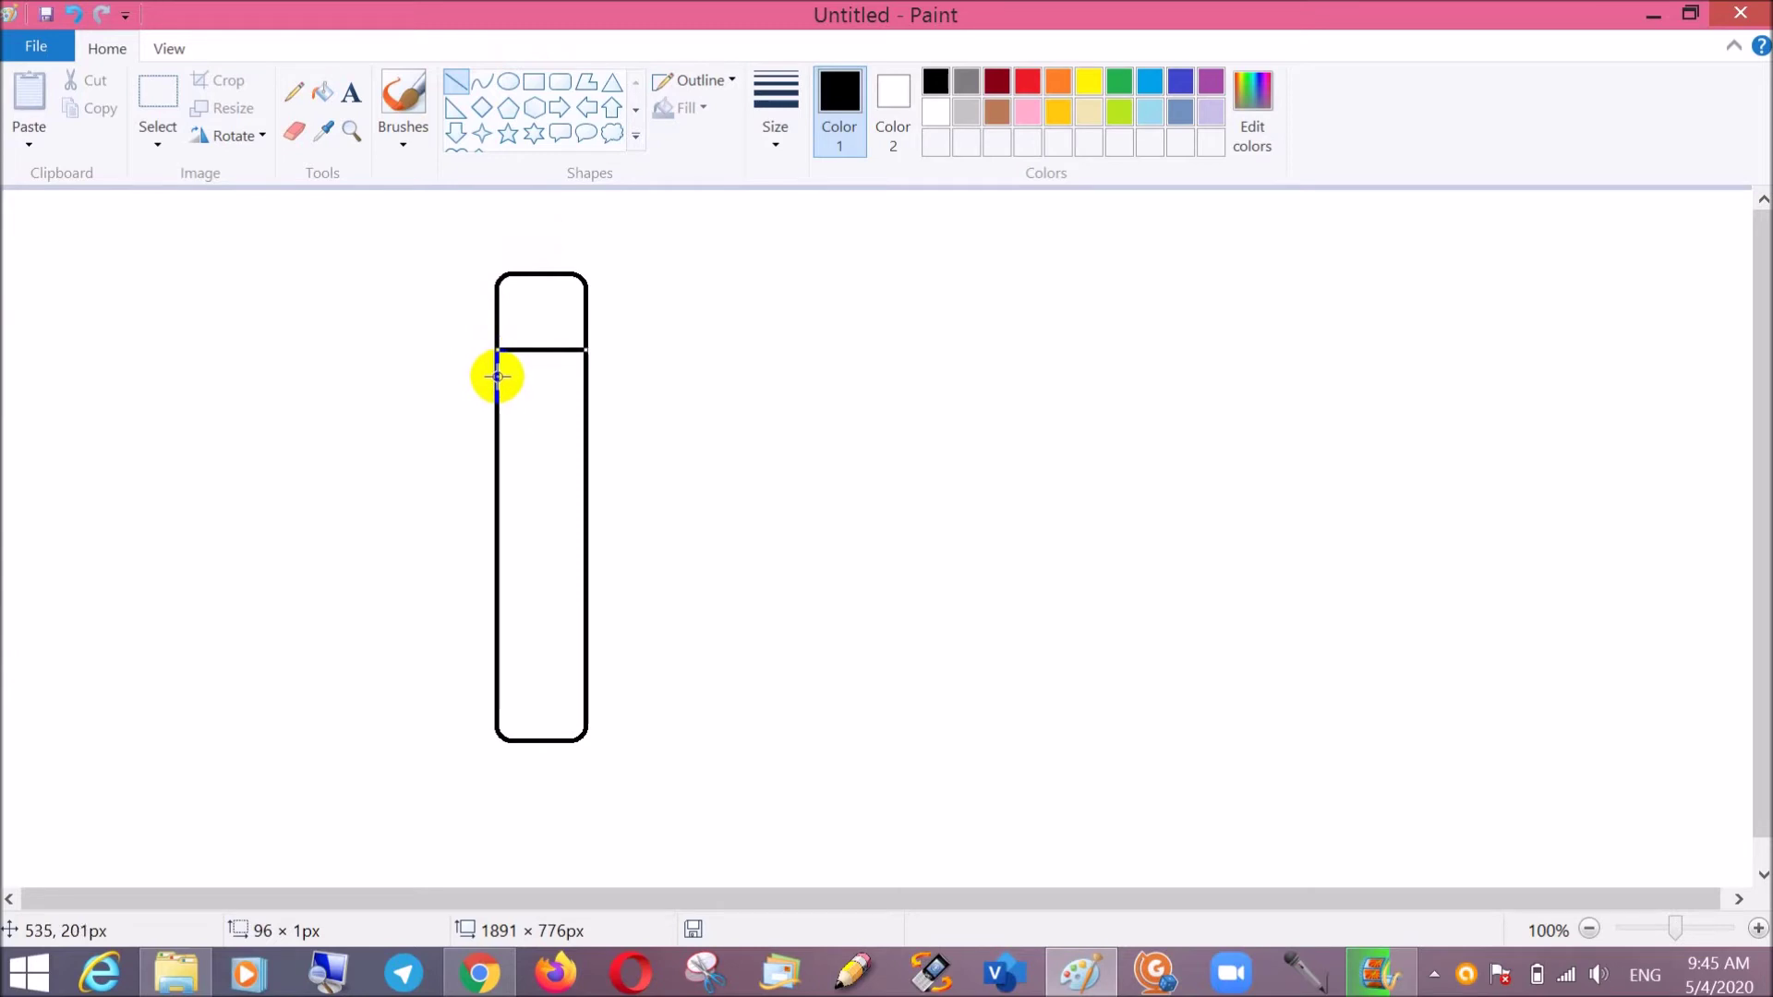
Draw a second horizontal line across the body just below the first and nudge it up closer to it
left_click_drag(497, 373, 585, 373)
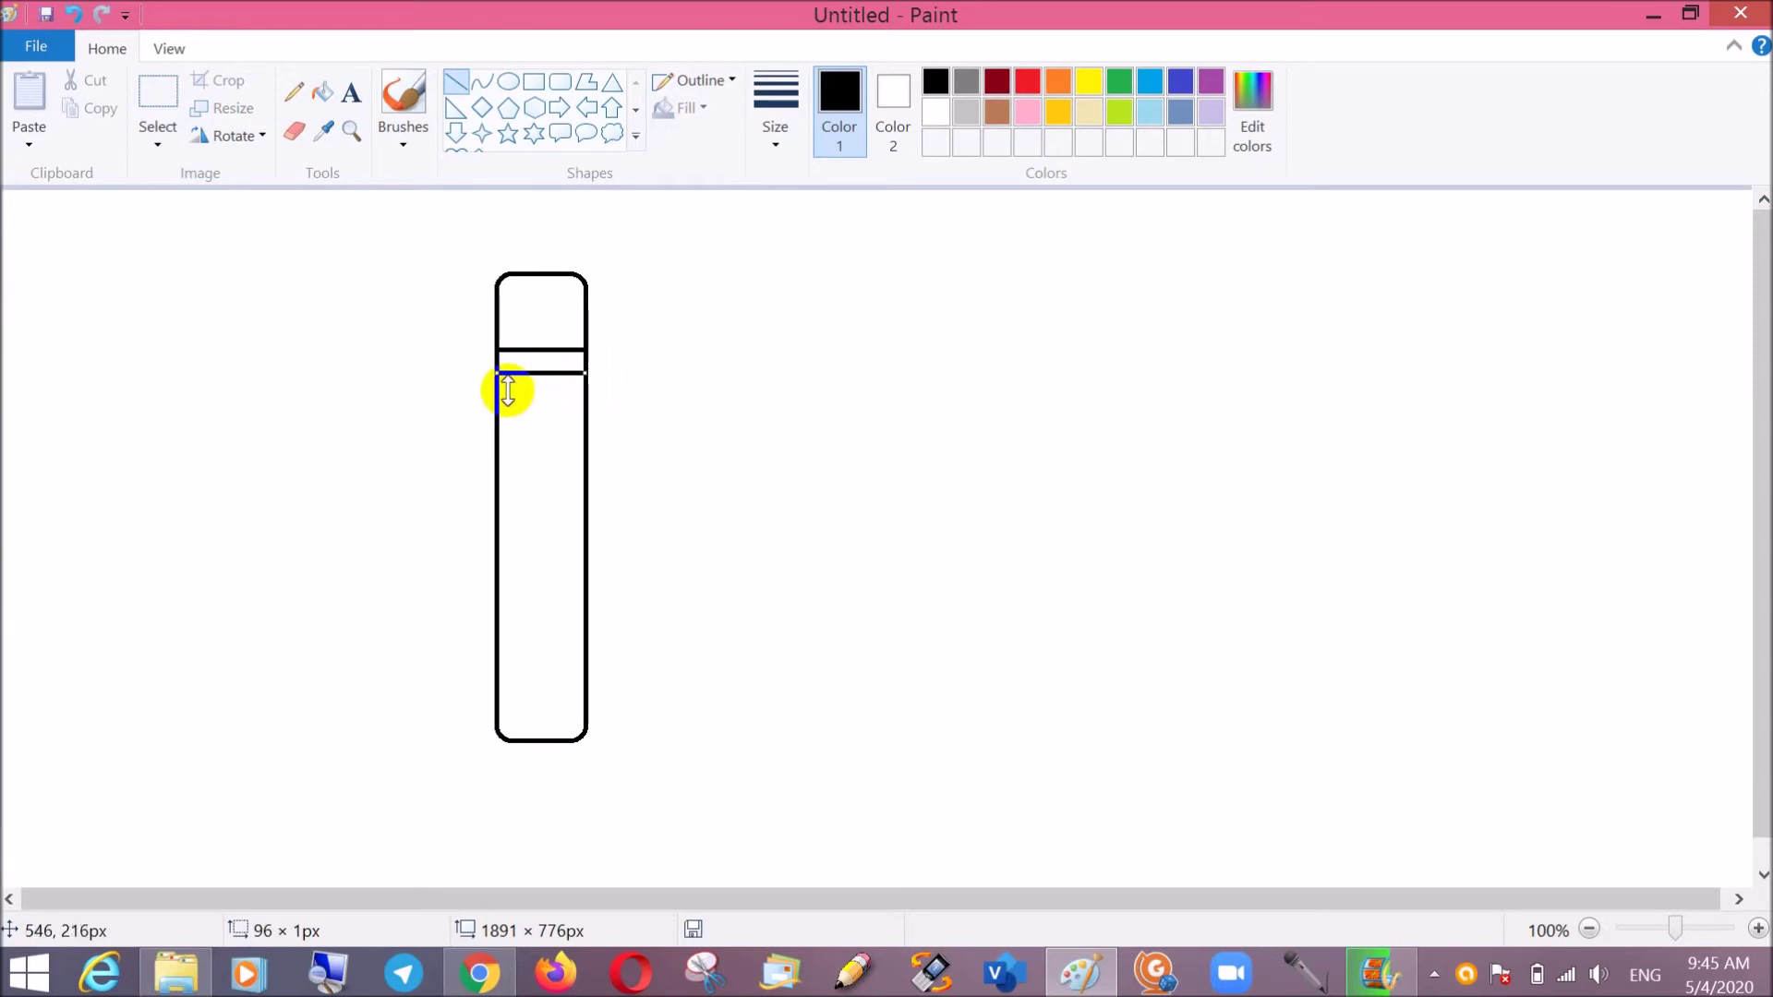
key("Up")
key("Up")
key("Up")
key("Up")
key("Up")
key("Up")
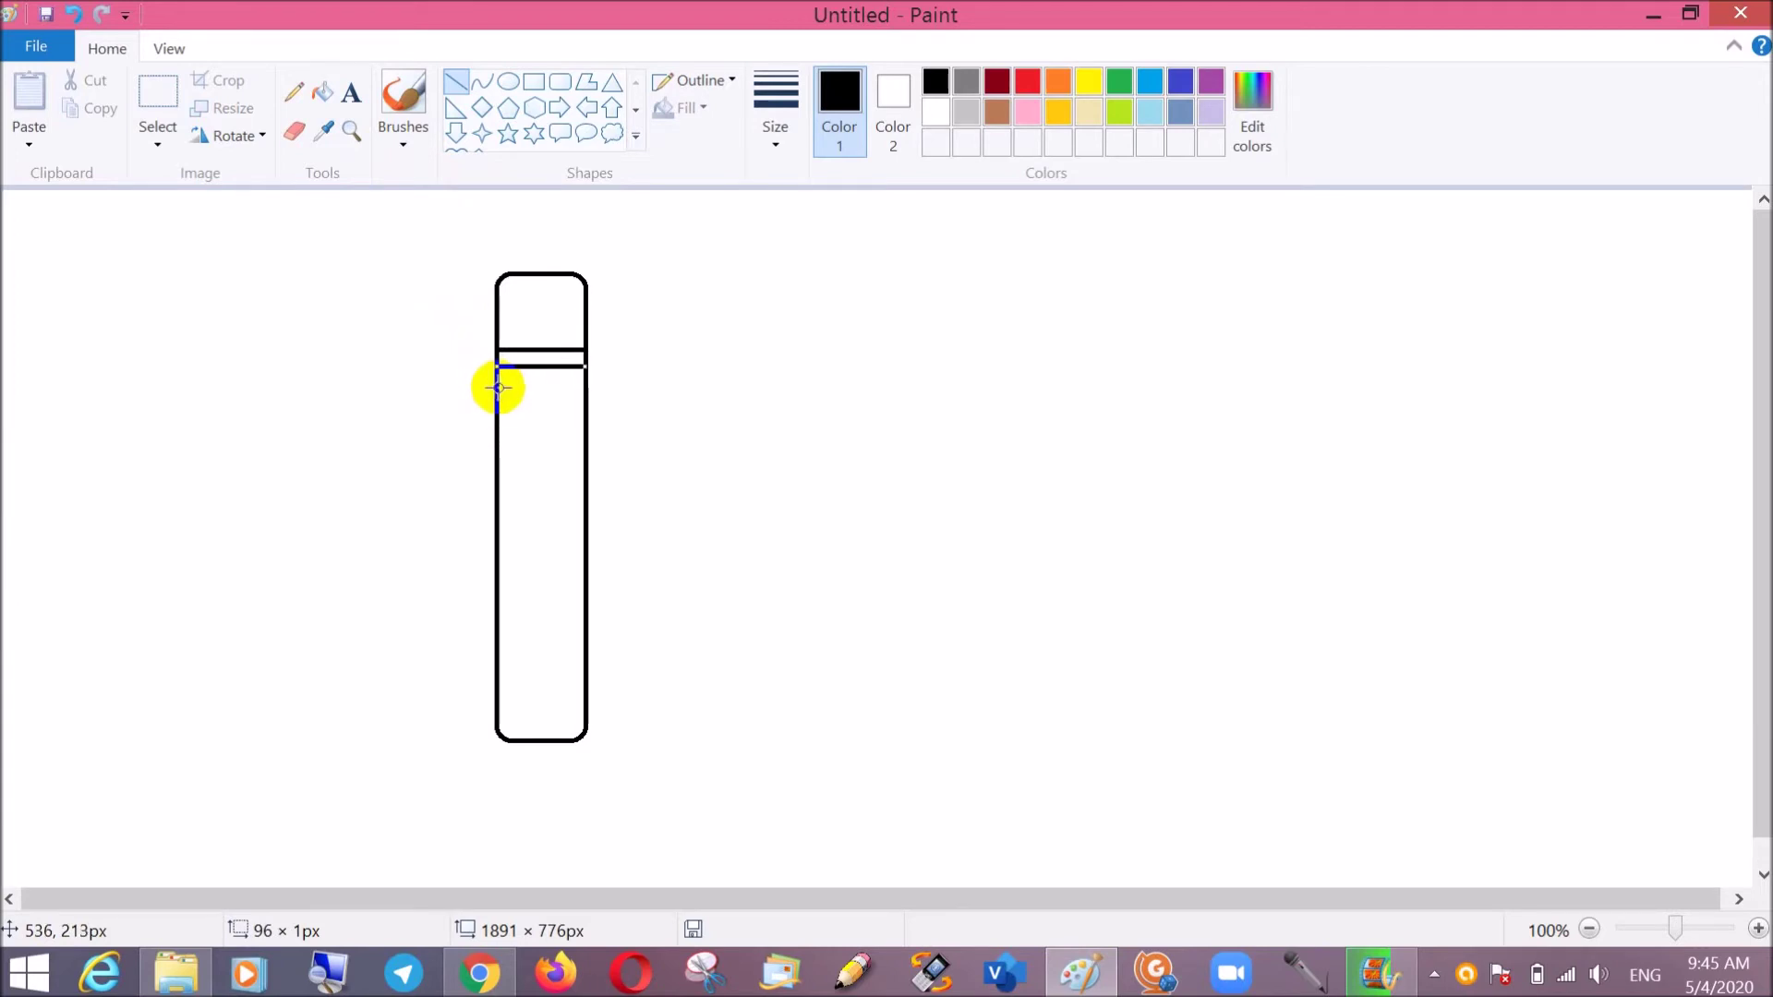
Draw a third horizontal line below the second and nudge it up to match the spacing of the first two
left_click_drag(497, 388, 585, 389)
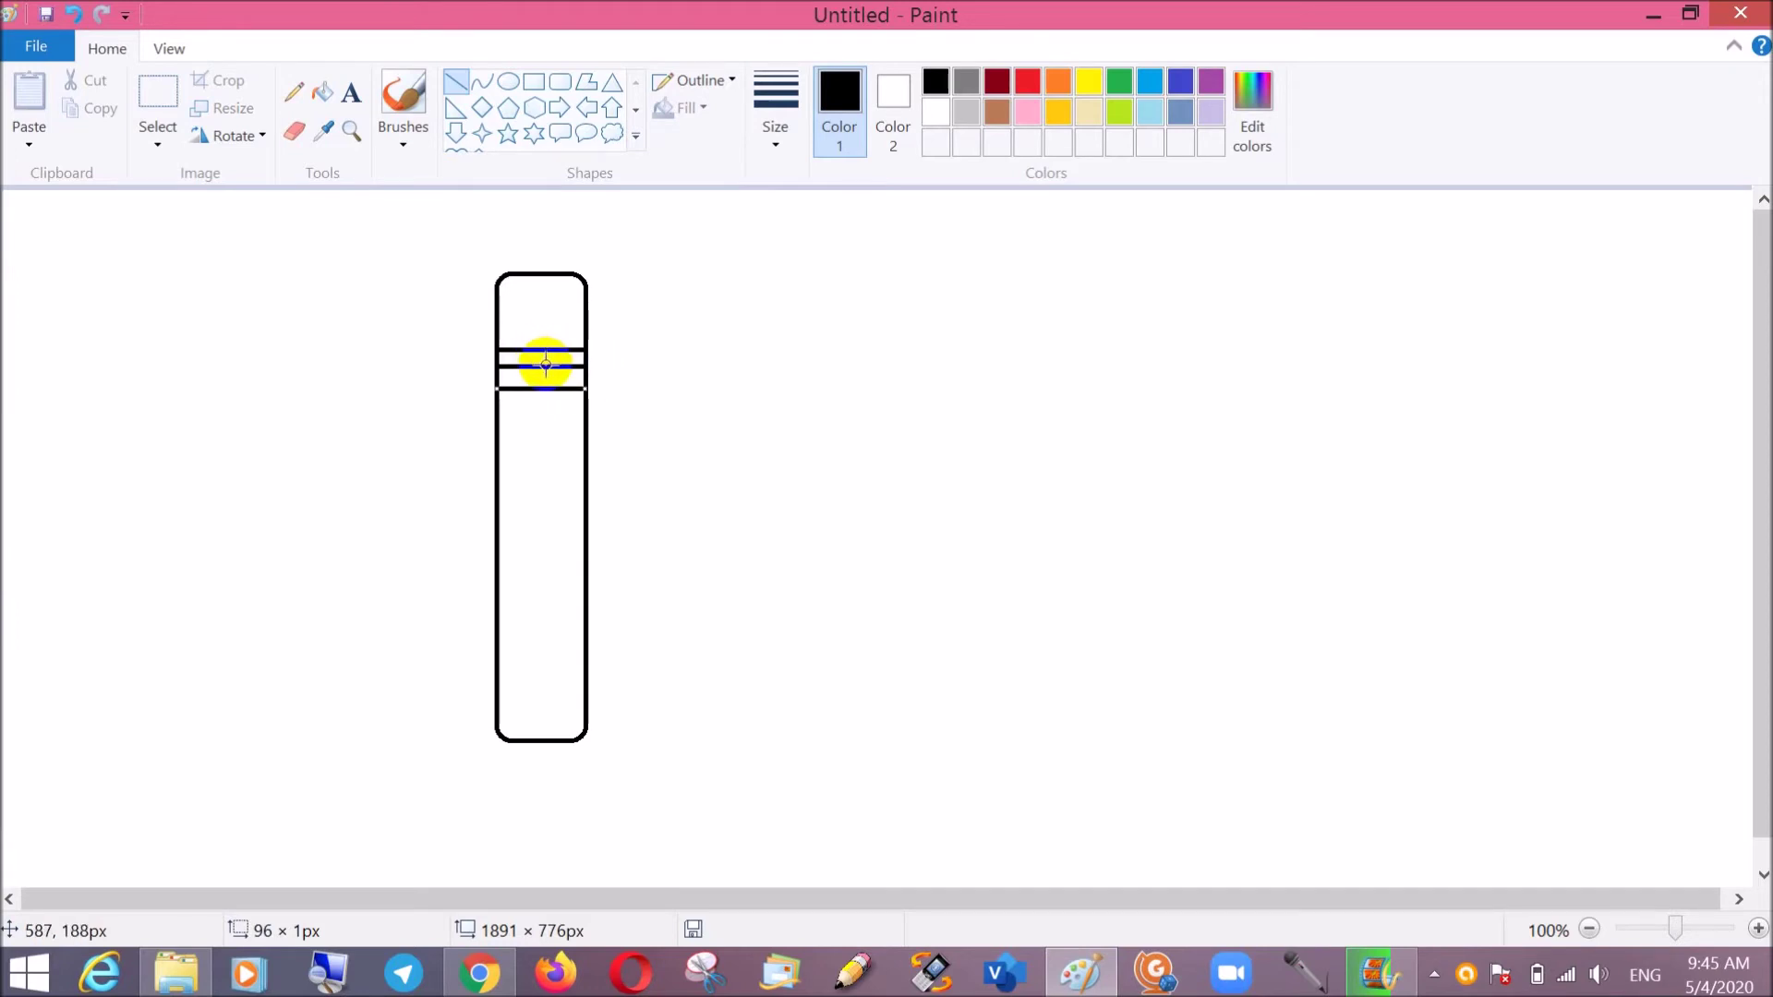
key("Up")
key("Up")
key("Up")
key("Up")
key("Up")
key("Up")
key("Up")
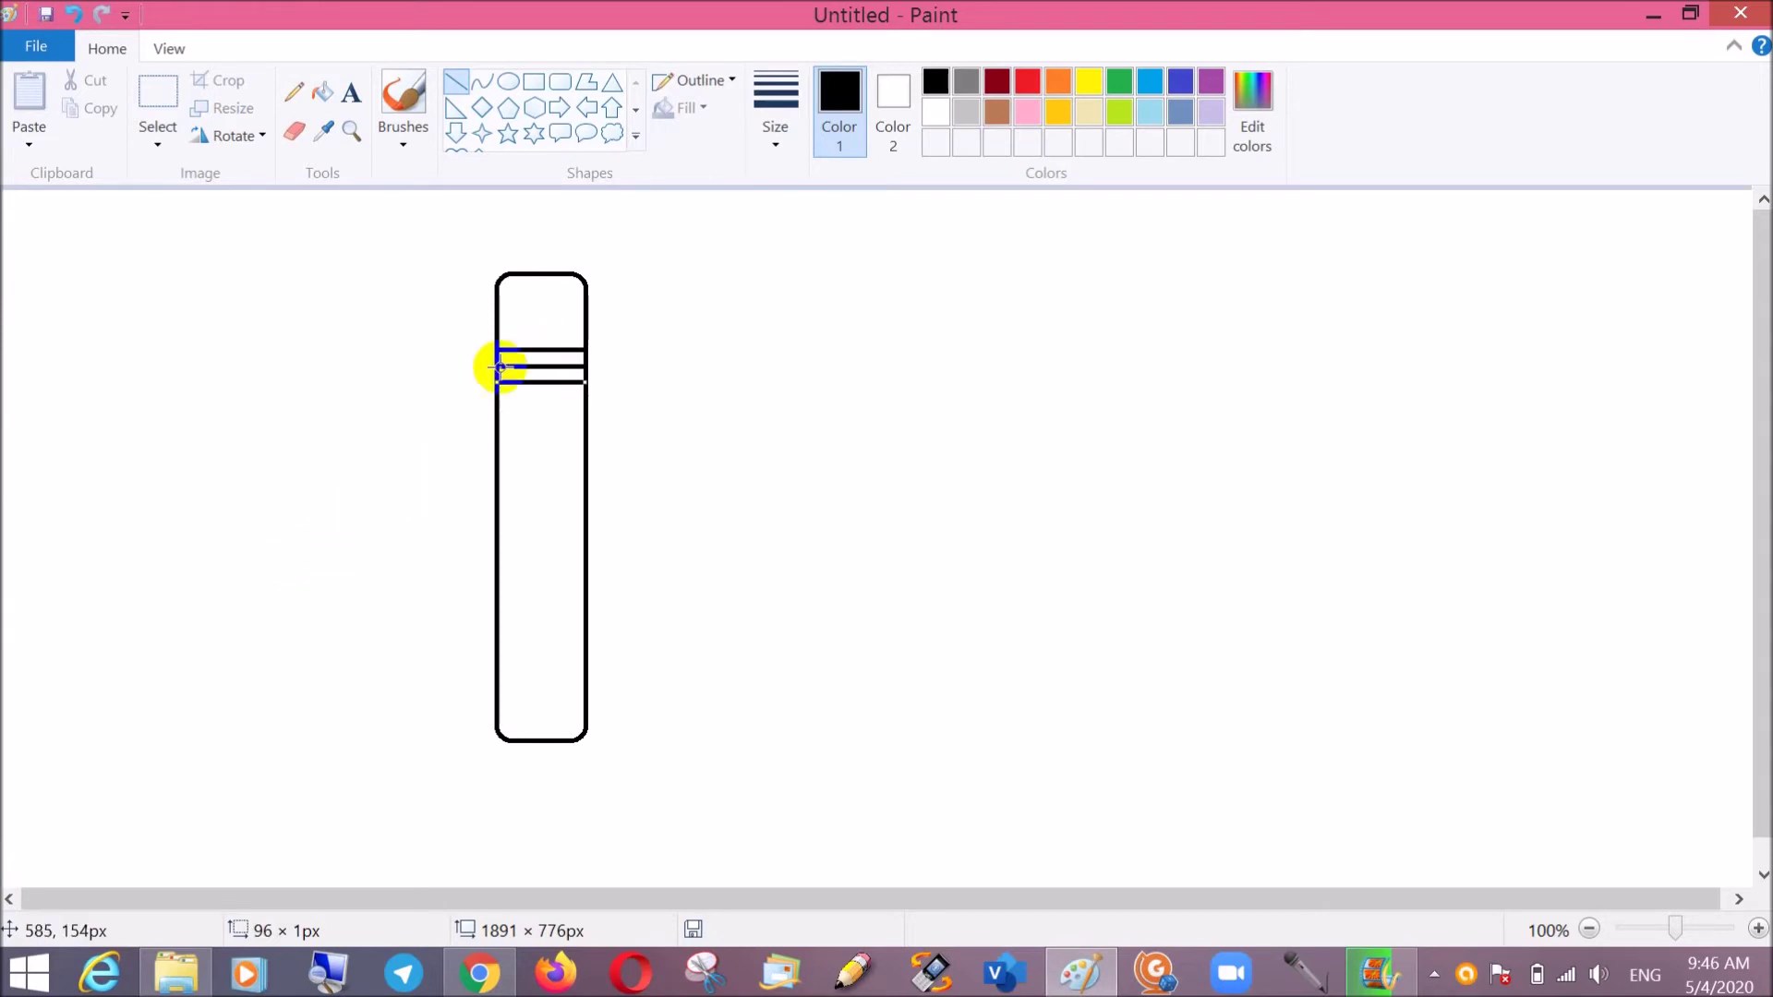
Draw a fourth horizontal line below the third, nudge it up to equal spacing and deselect it
left_click_drag(498, 404, 587, 404)
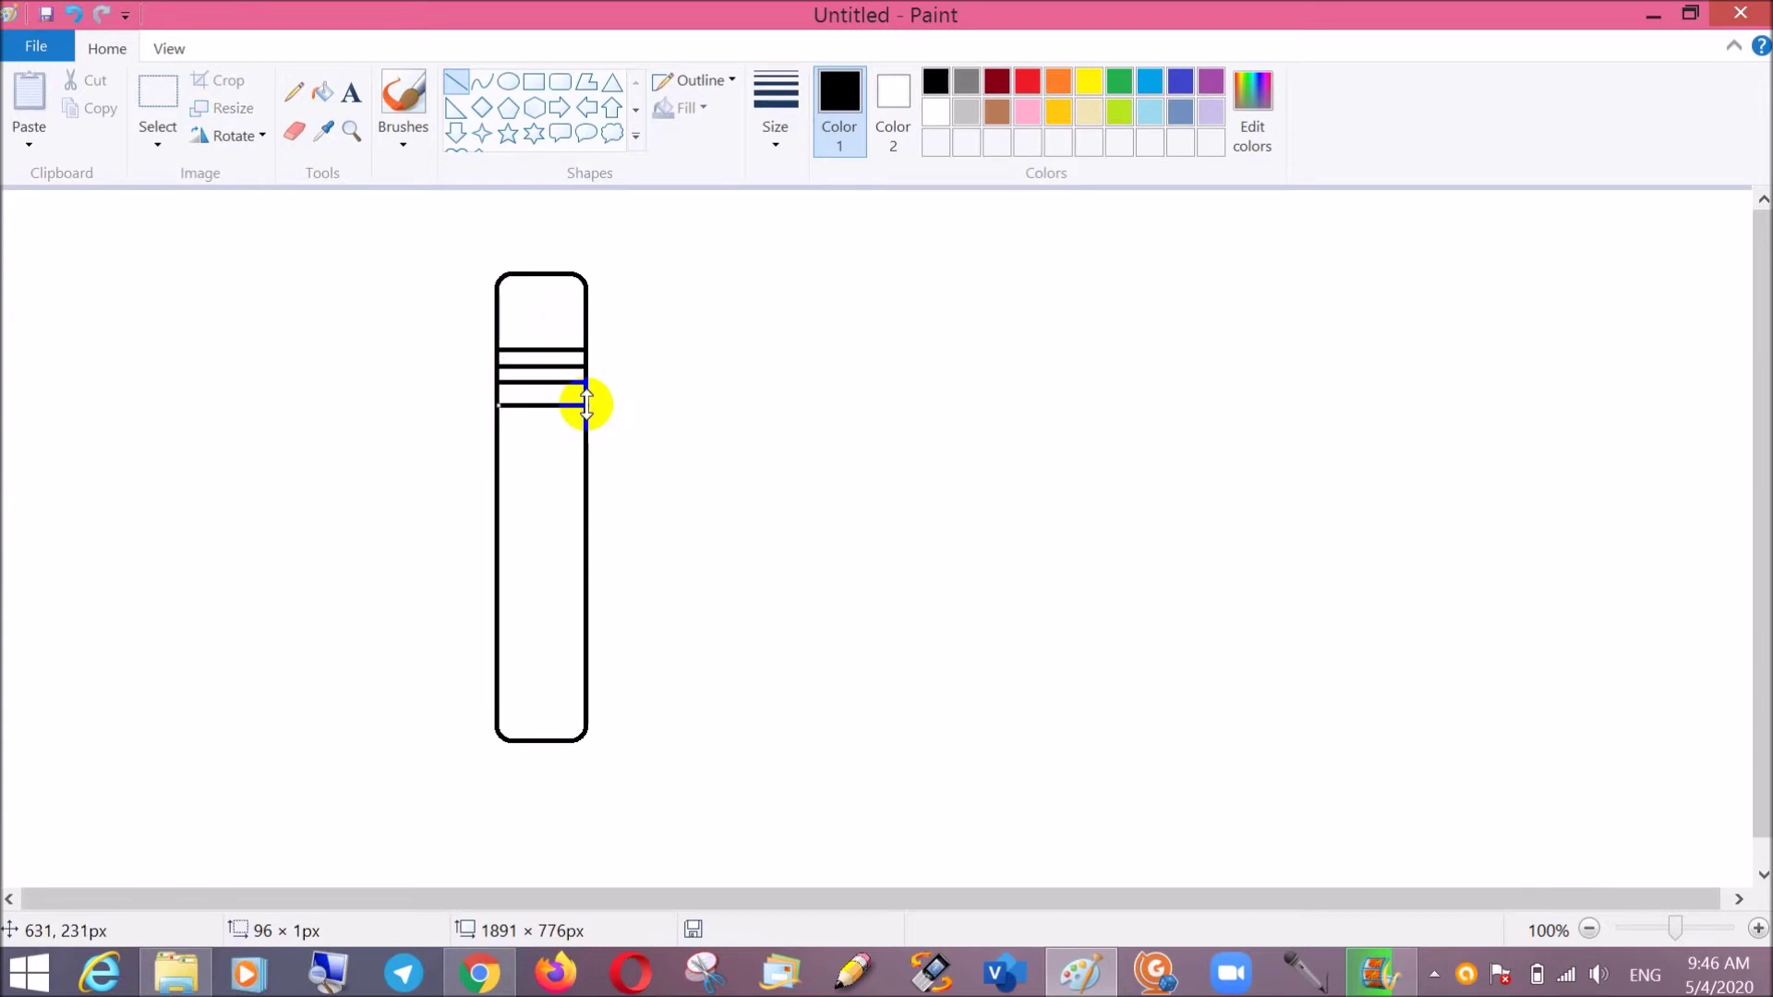
key("Up")
key("Up")
key("Up")
key("Up")
key("Up")
key("Up")
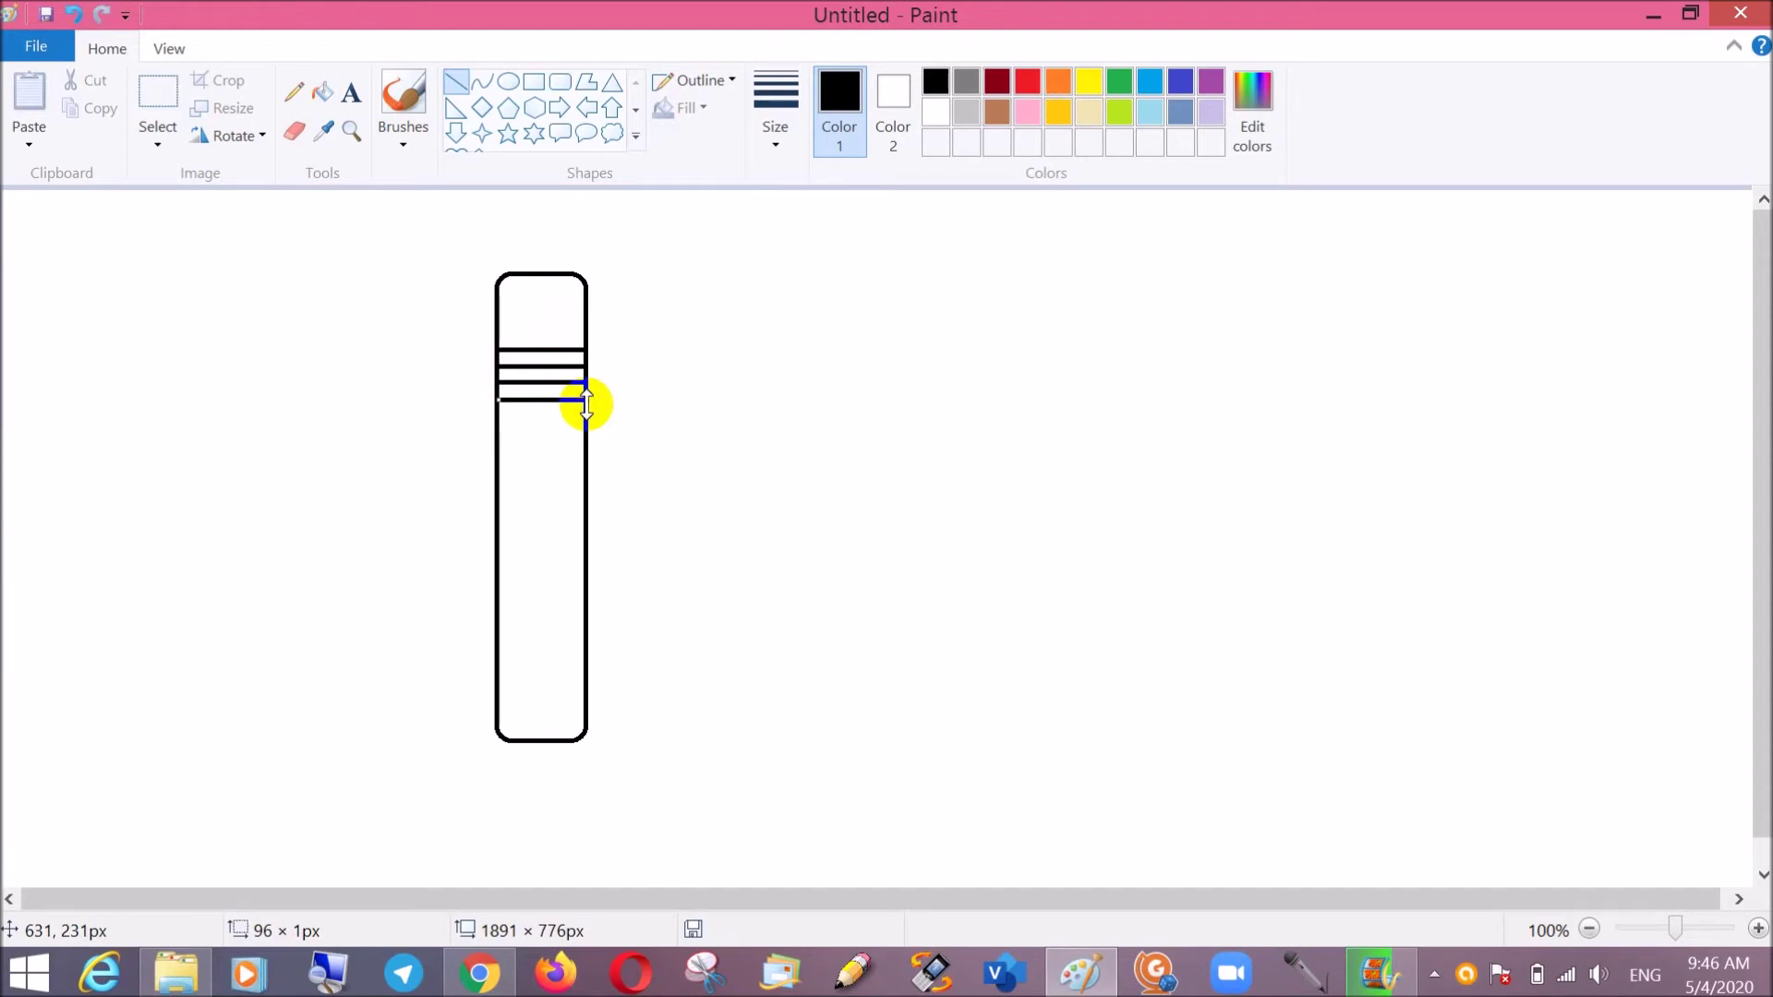
key("Up")
left_click(423, 445)
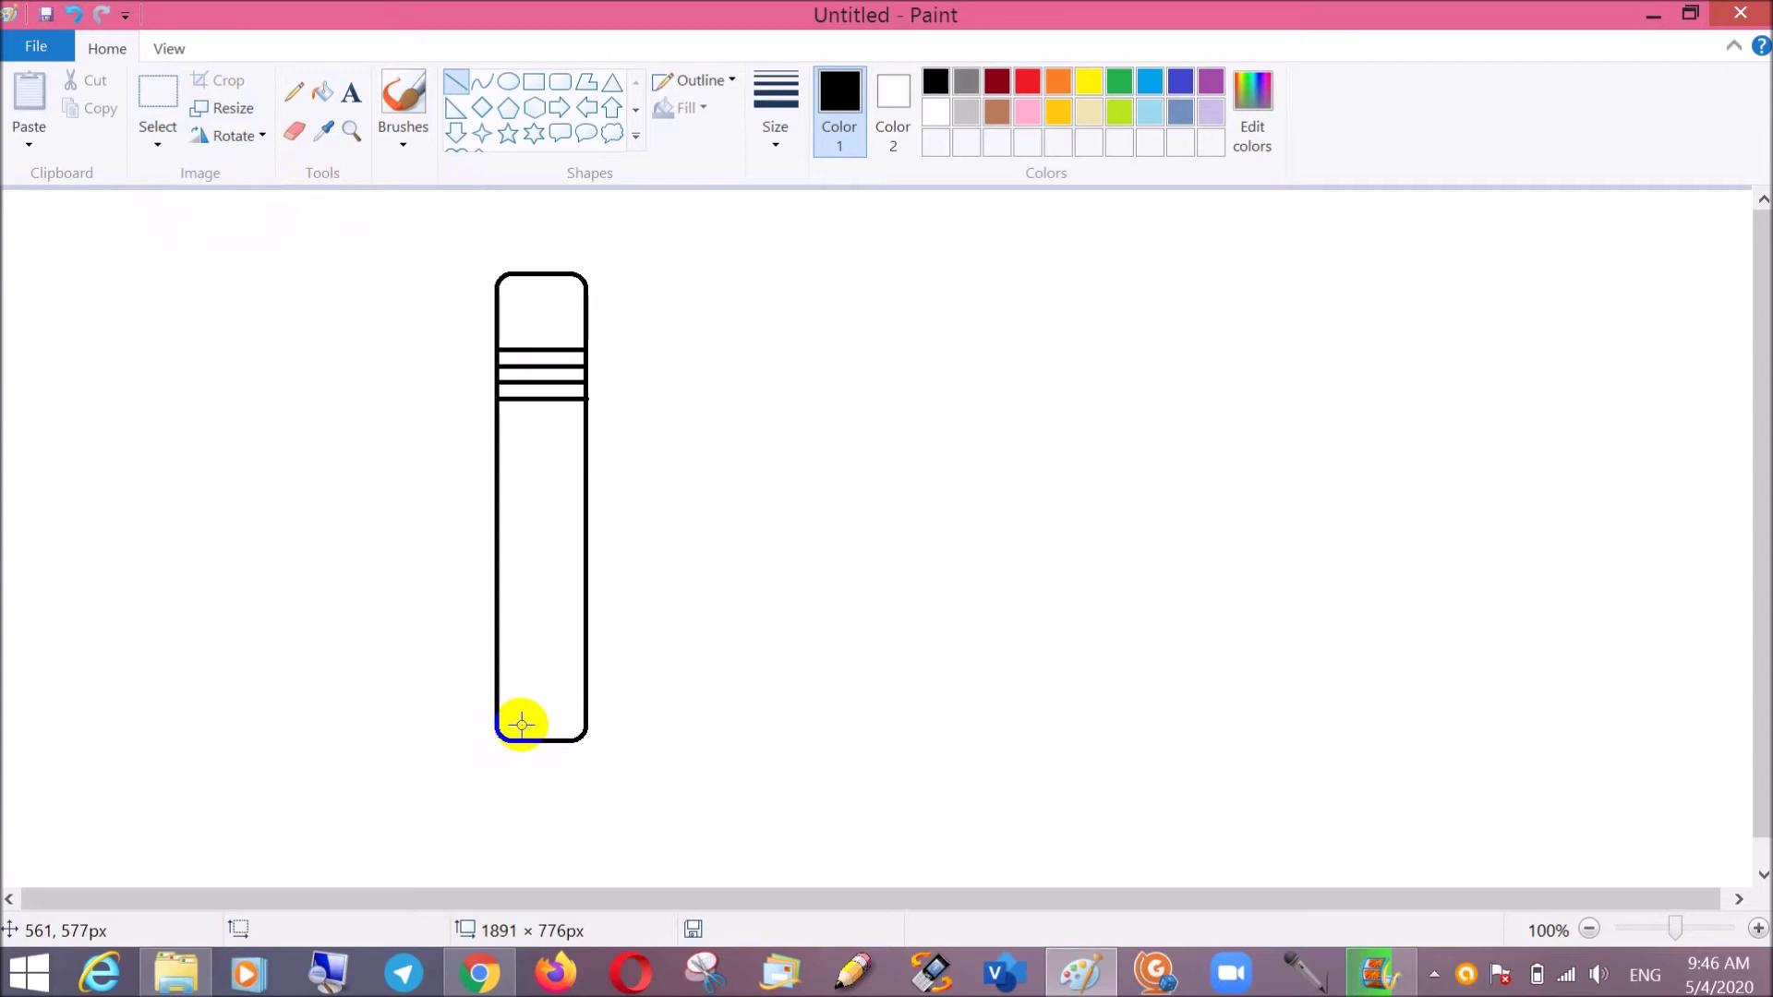
Select the rounded bottom end of the rectangle and delete it, leaving the body open at the bottom
left_click(154, 107)
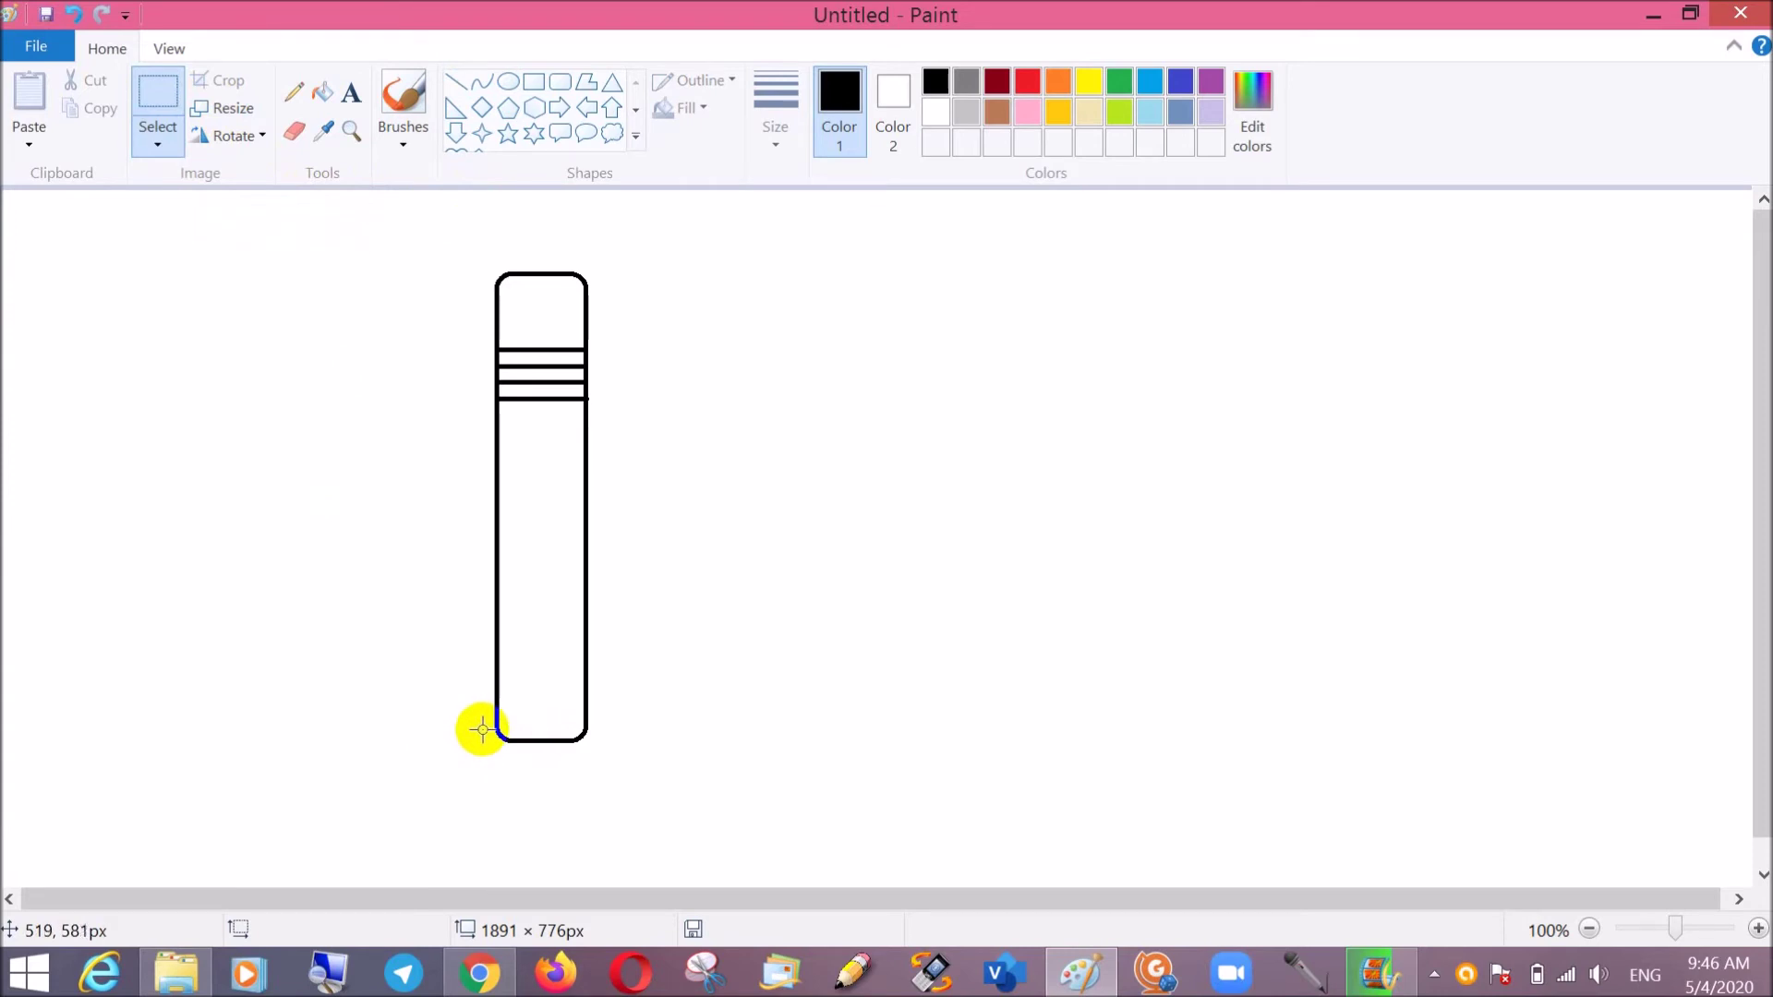
left_click_drag(482, 722, 632, 811)
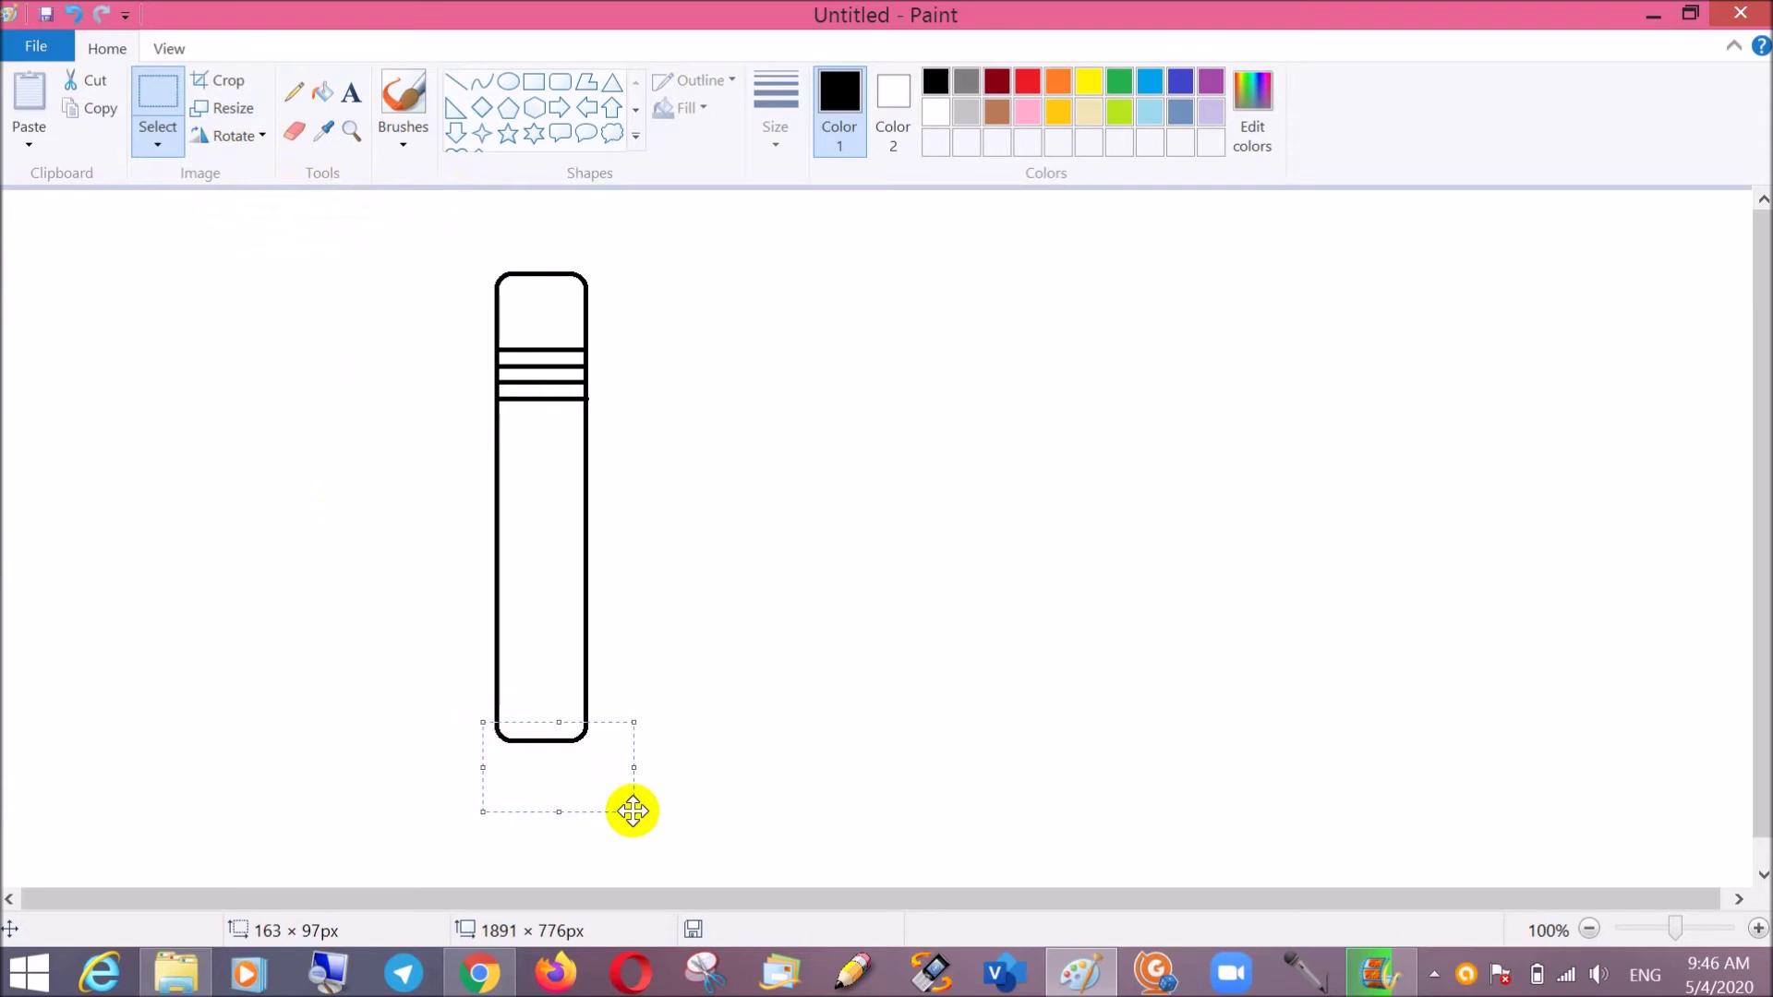
right_click(574, 761)
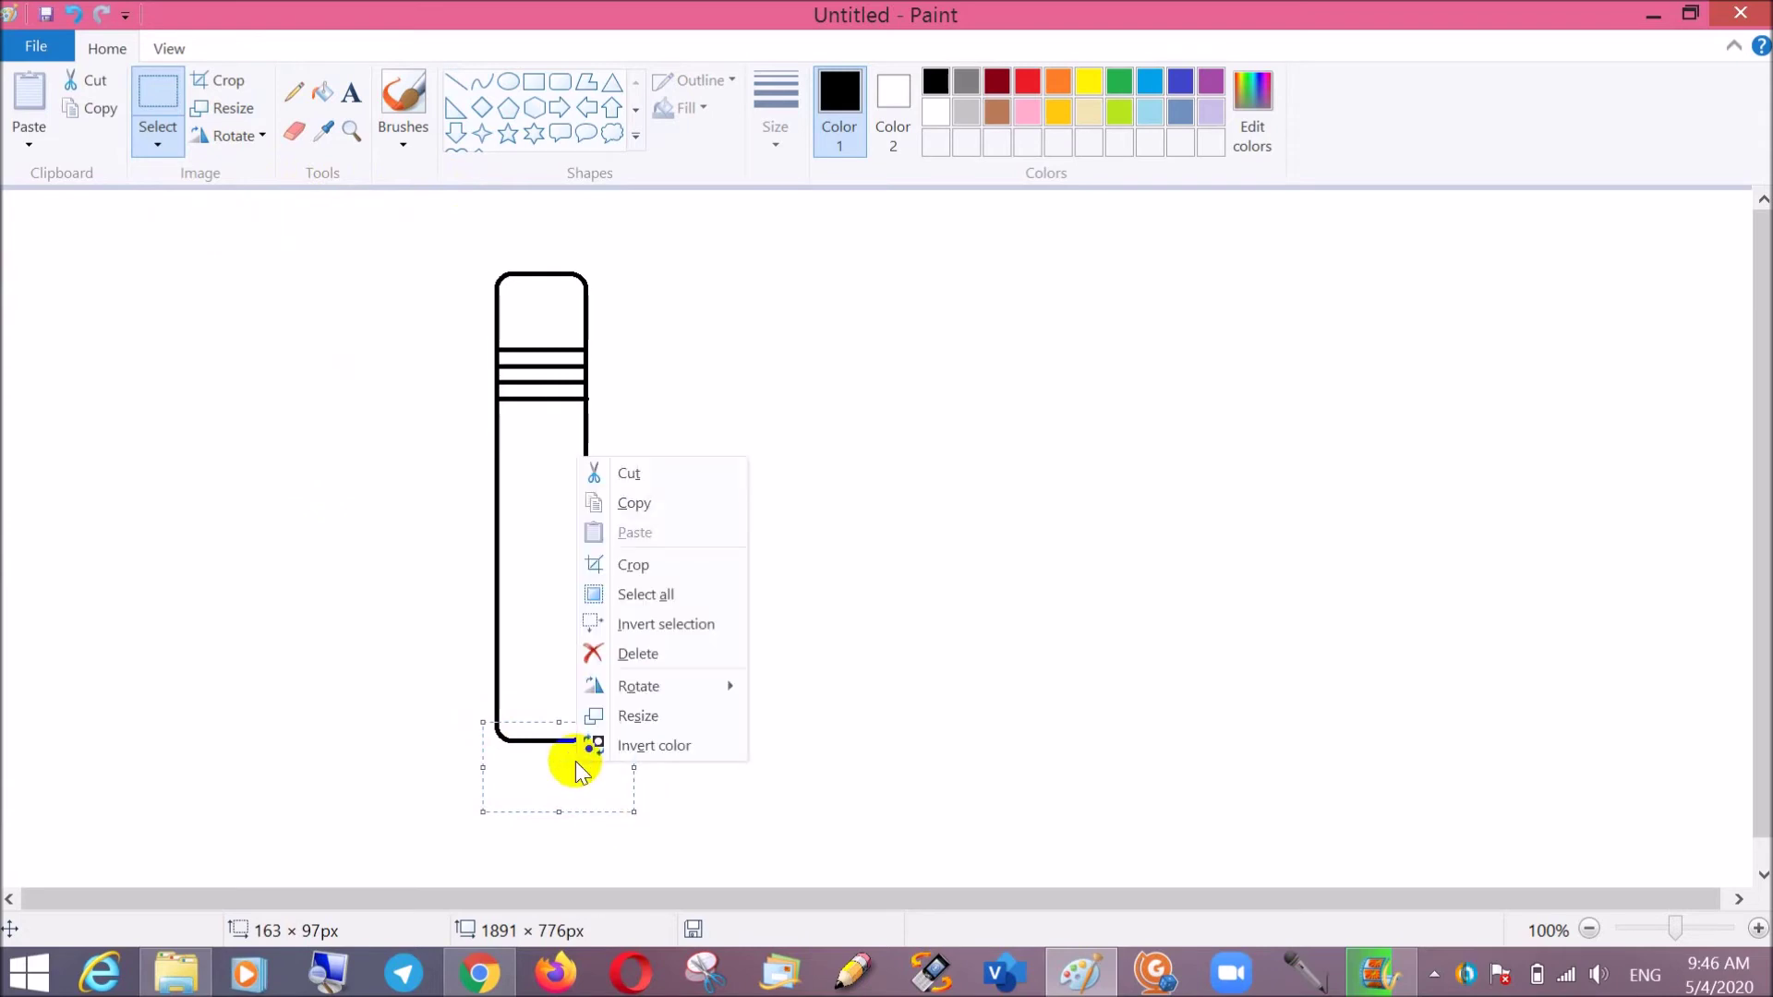
left_click(646, 655)
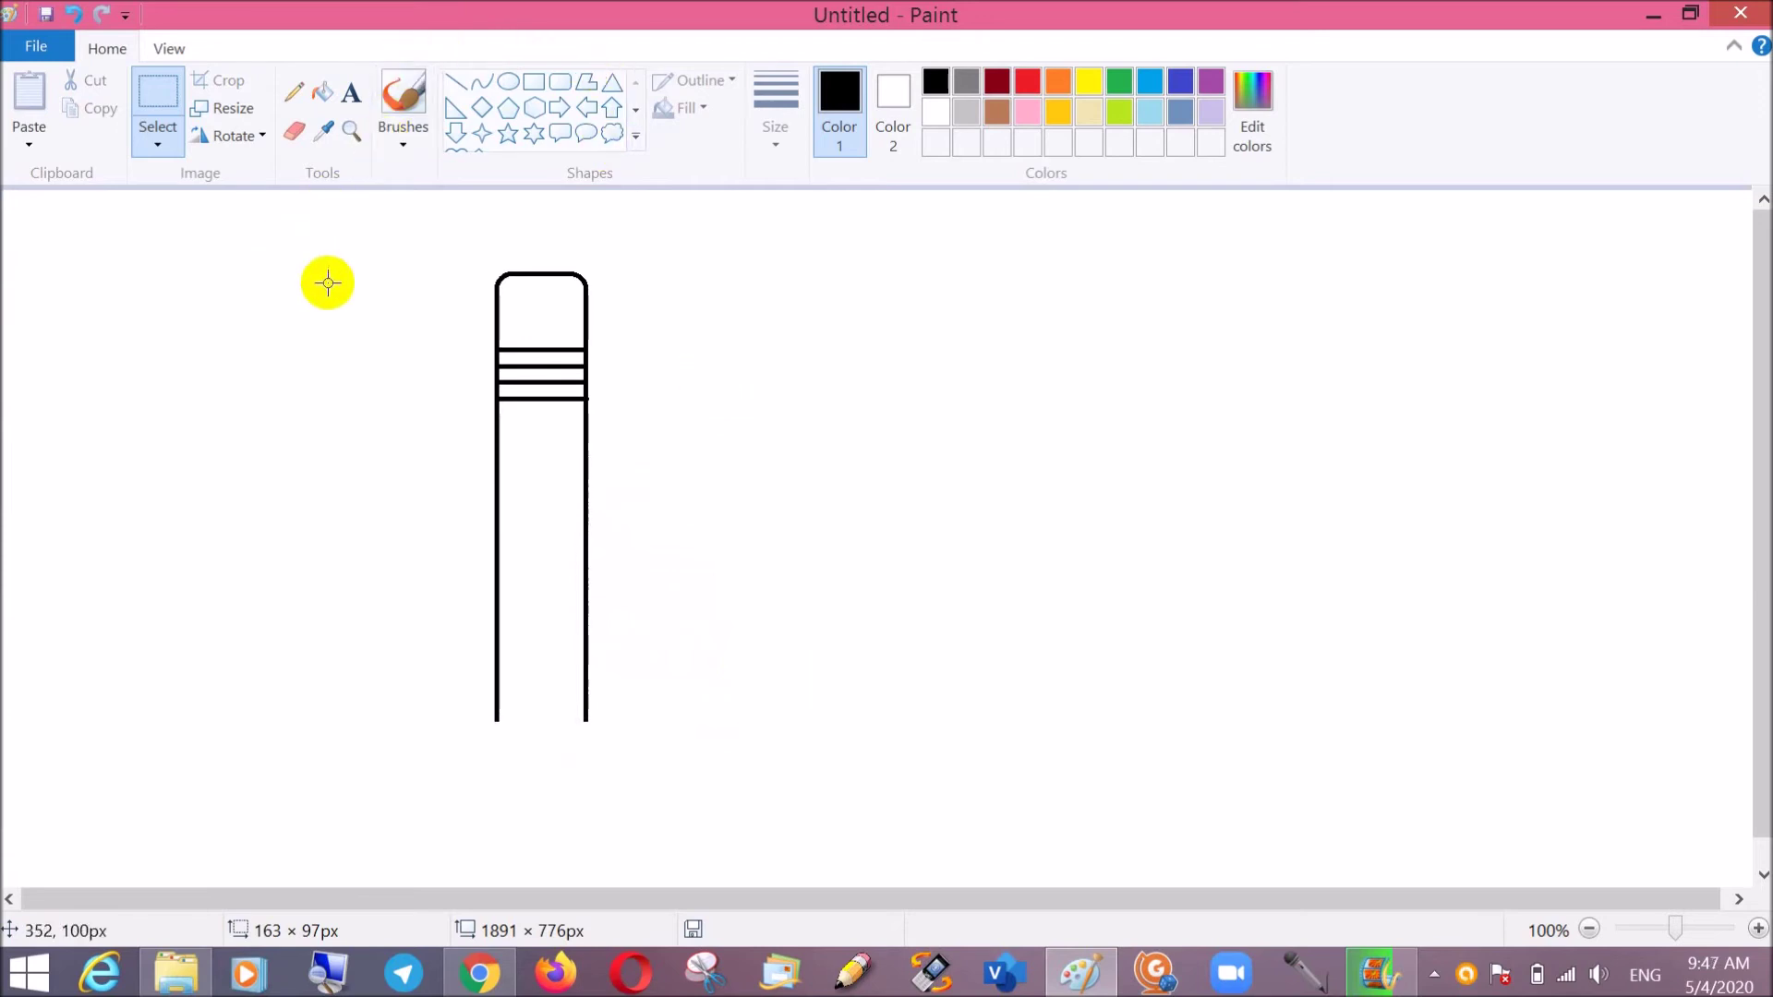
Draw a triangle about 109 × 96 px and place it just below the open end of the pencil body
left_click(615, 89)
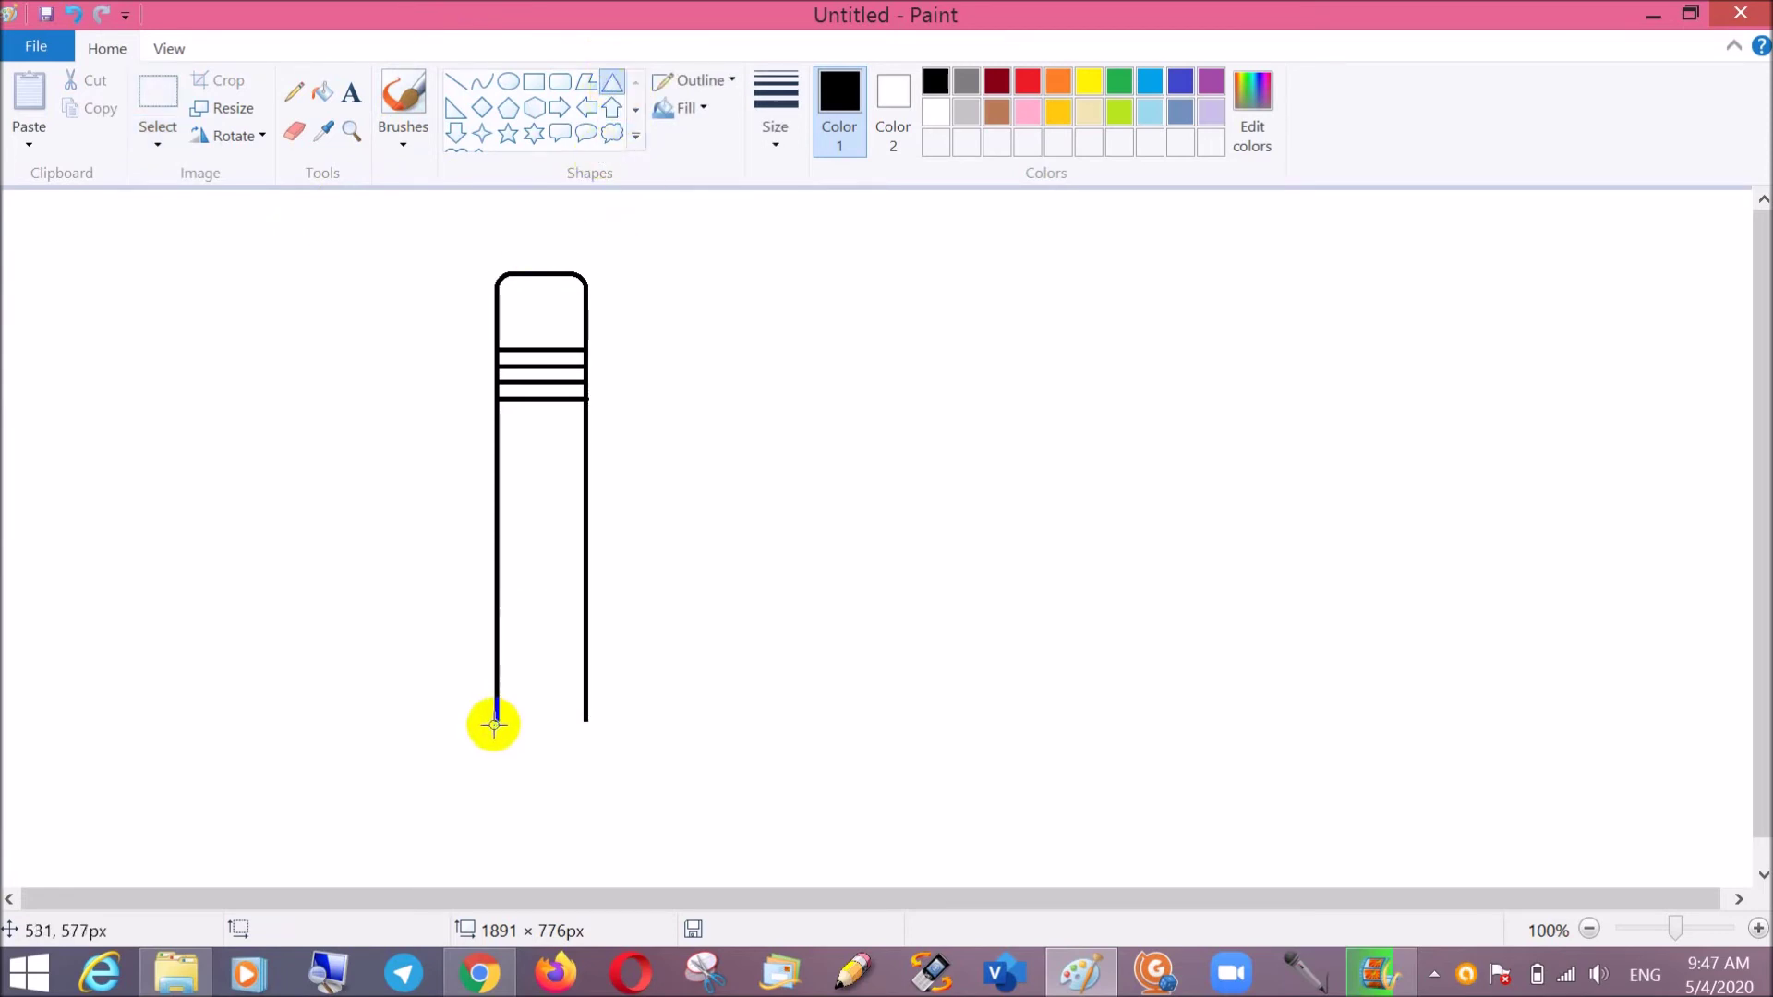
left_click_drag(496, 720, 554, 858)
left_click_drag(561, 788, 558, 714)
left_click_drag(554, 753, 552, 832)
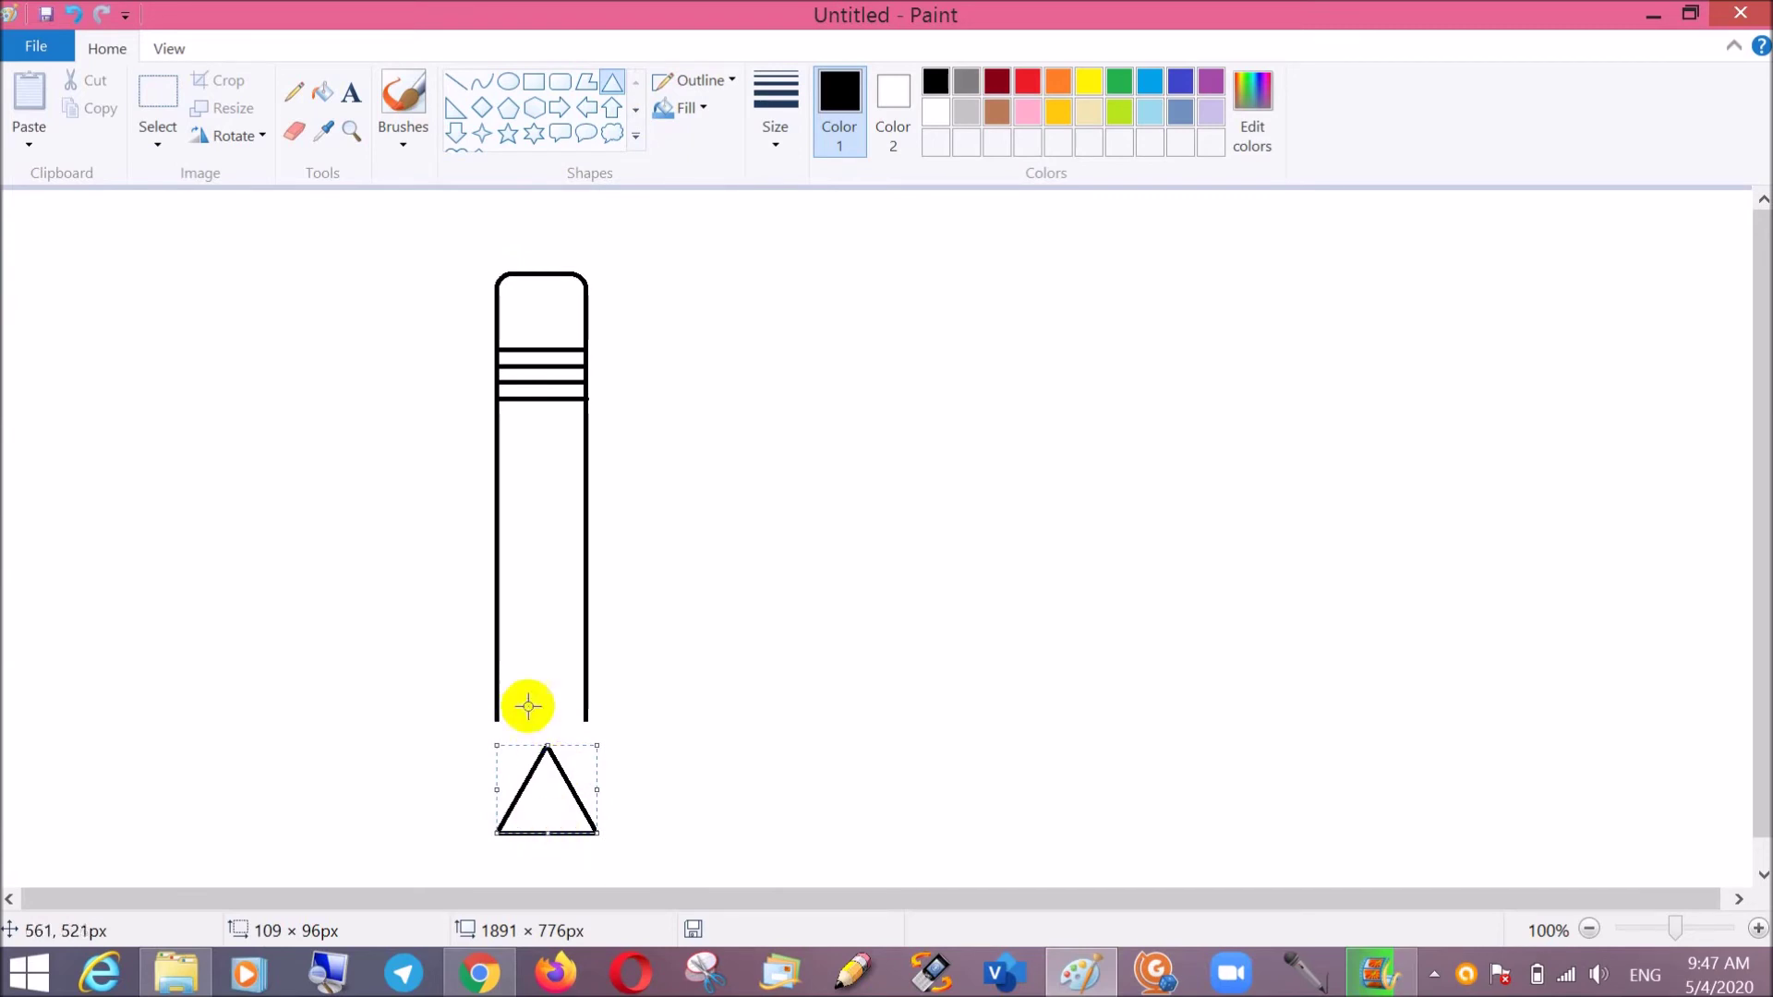
Rotate the triangle right 90°, 180° and left 90° so that its apex points down
left_click(264, 136)
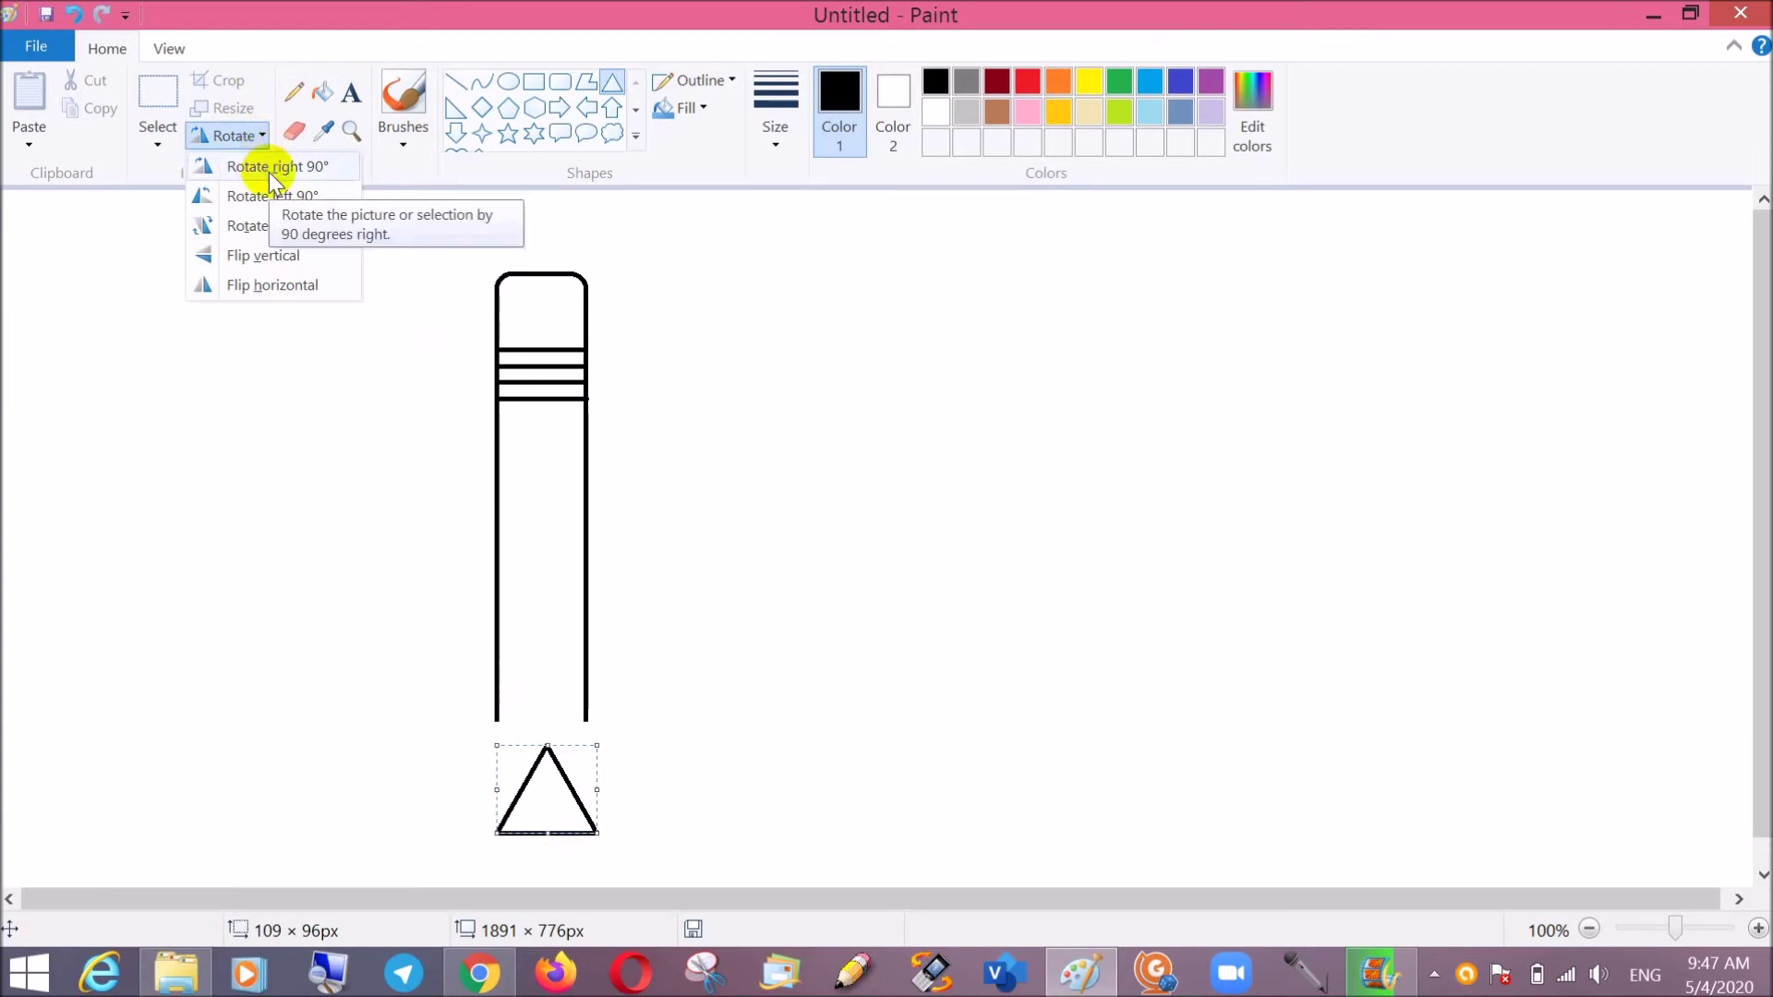
left_click(268, 172)
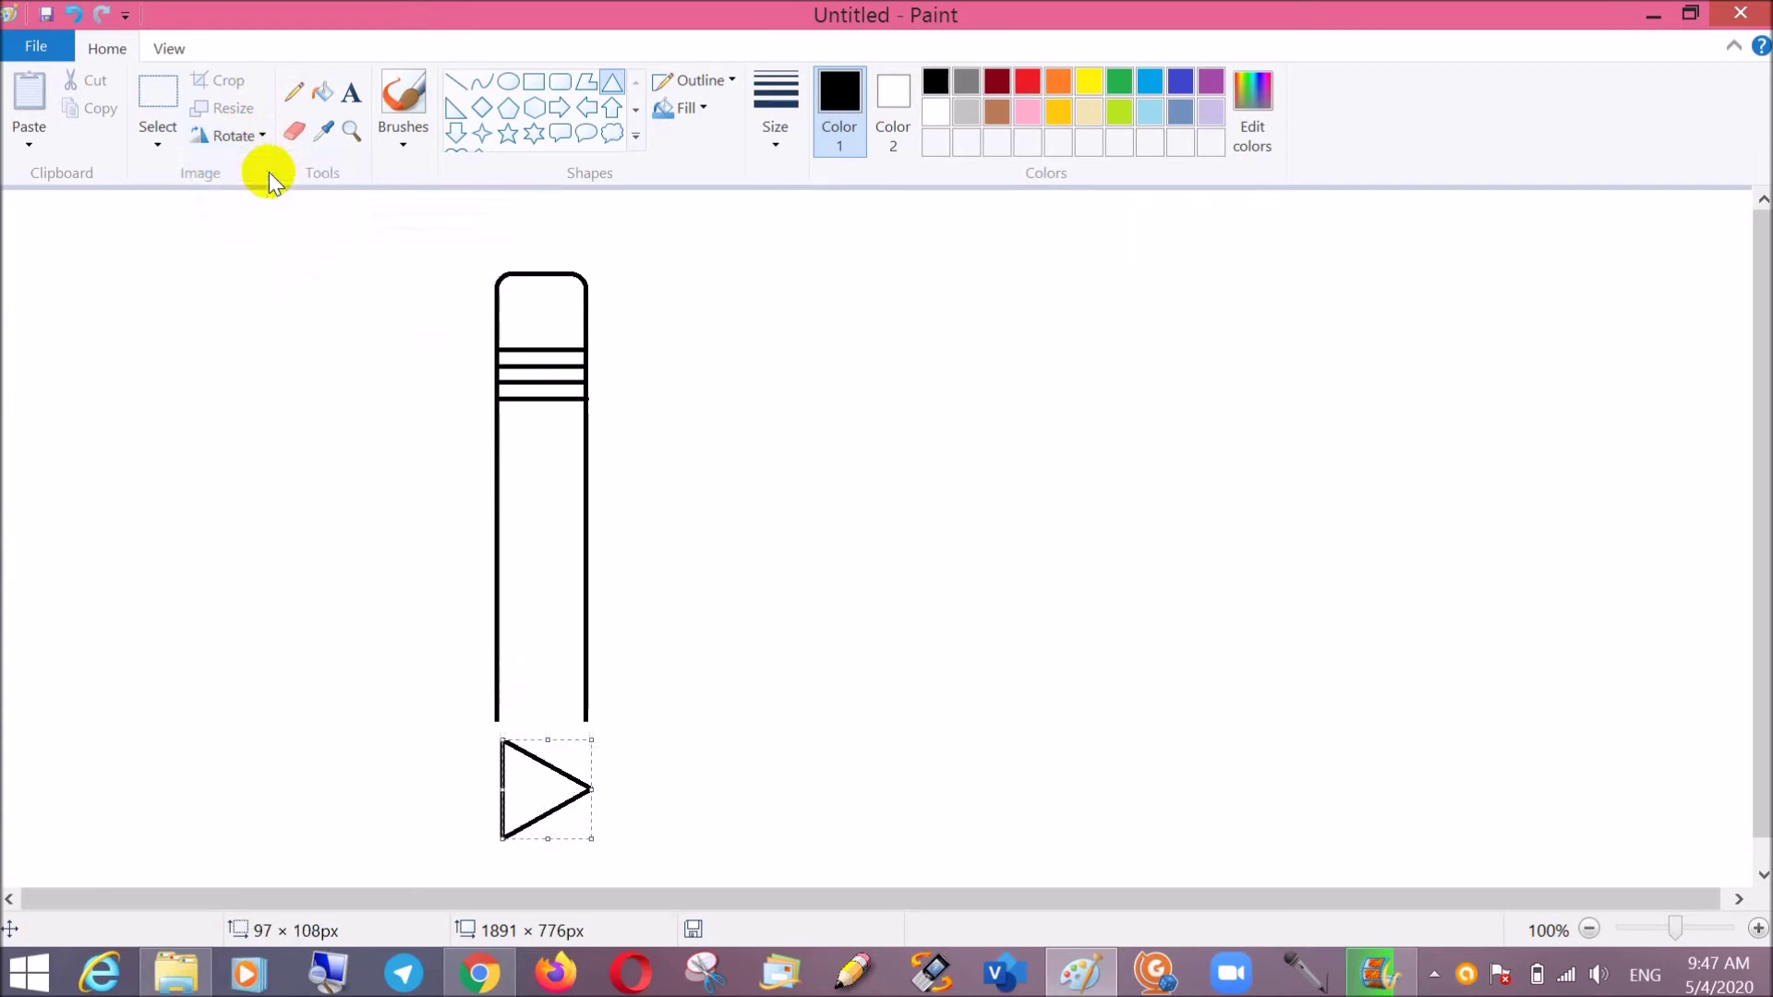
left_click(262, 139)
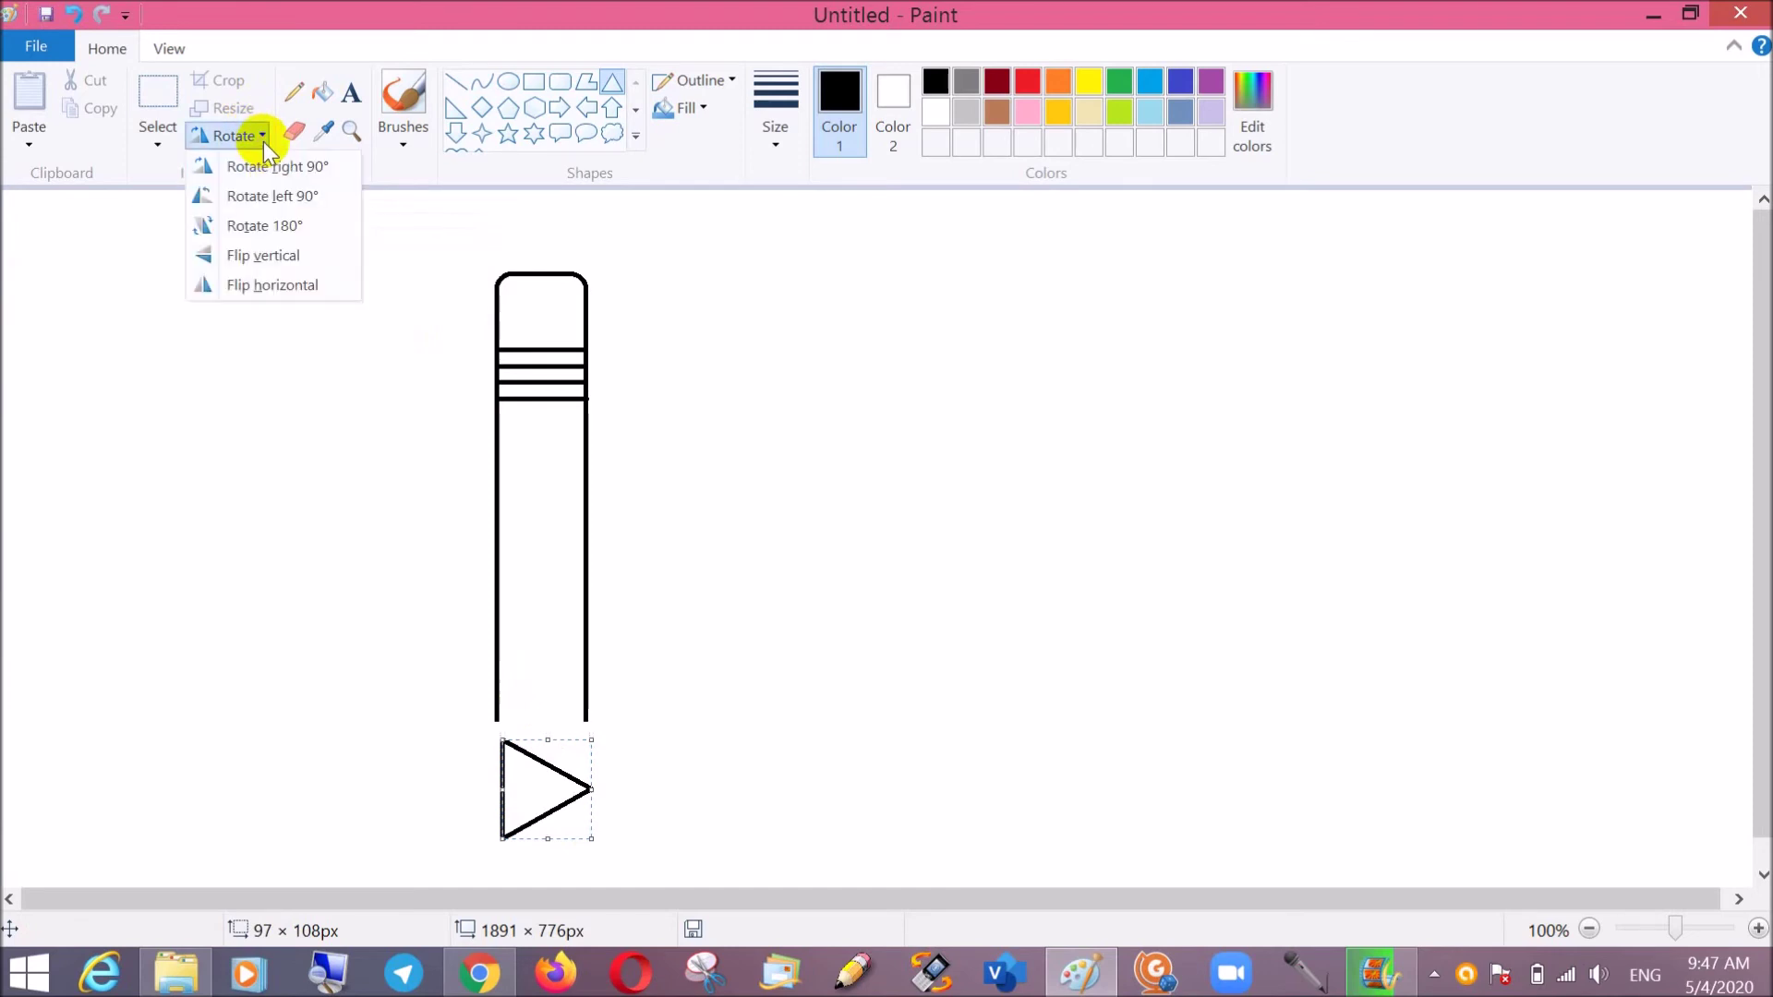
left_click(266, 226)
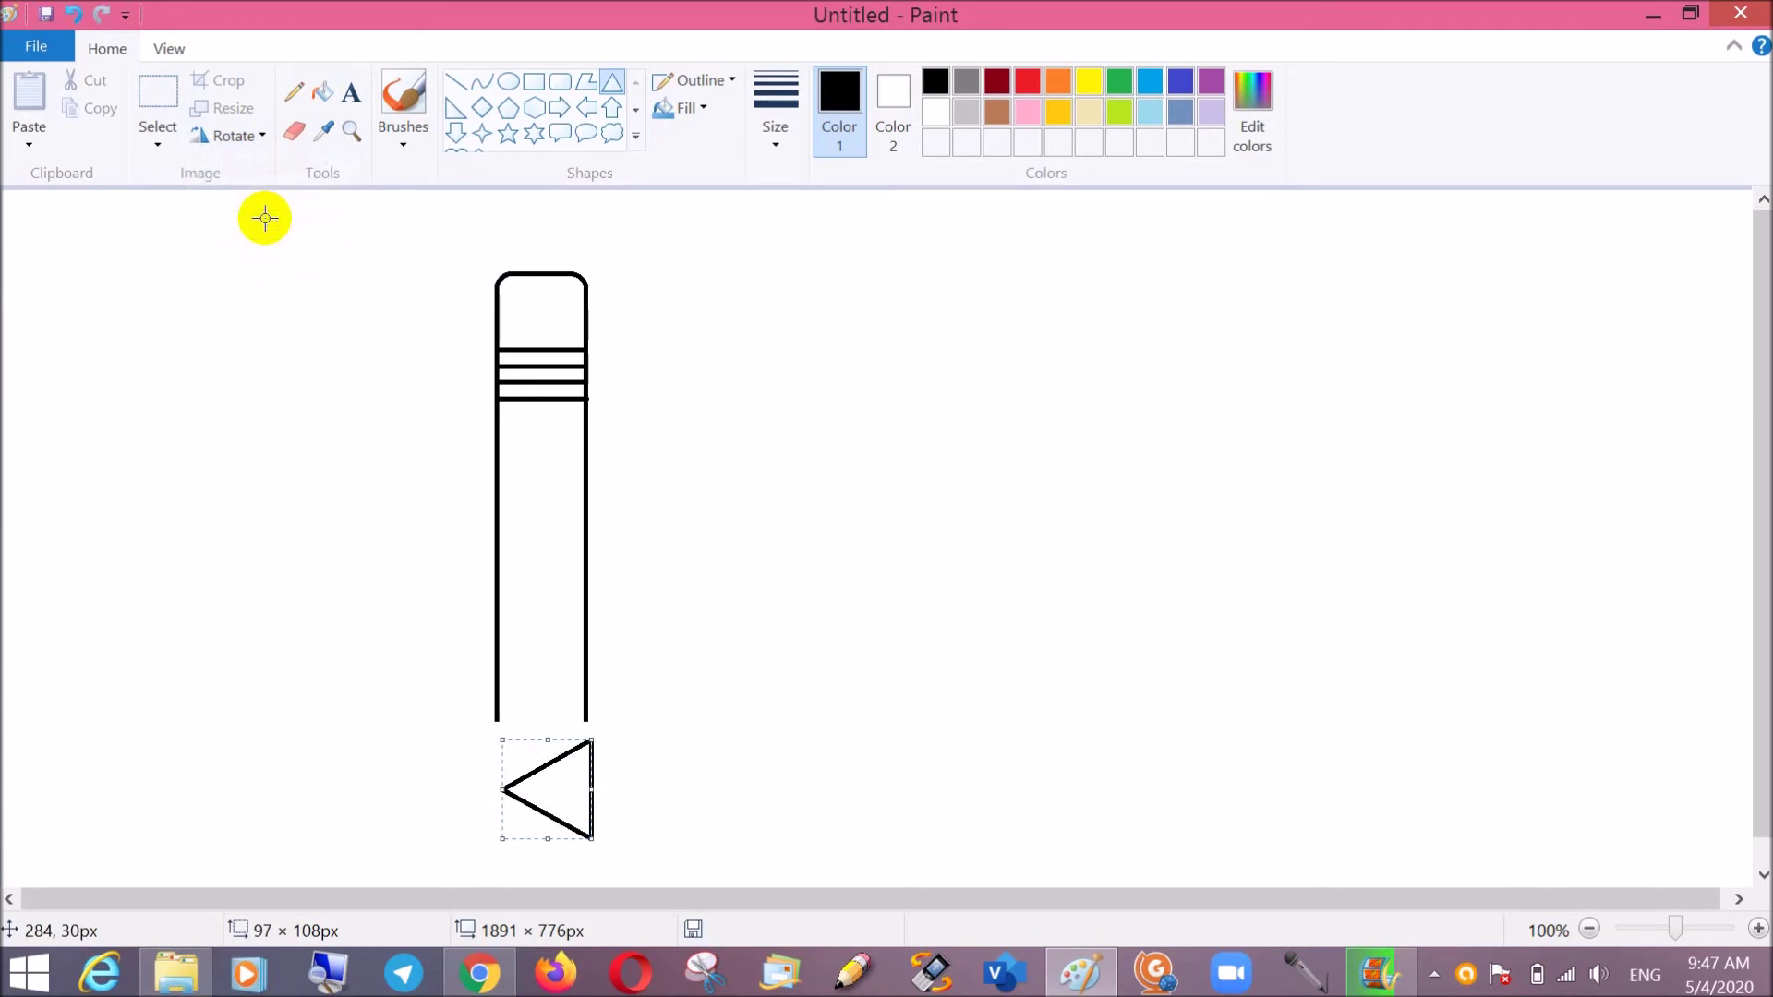
left_click(255, 135)
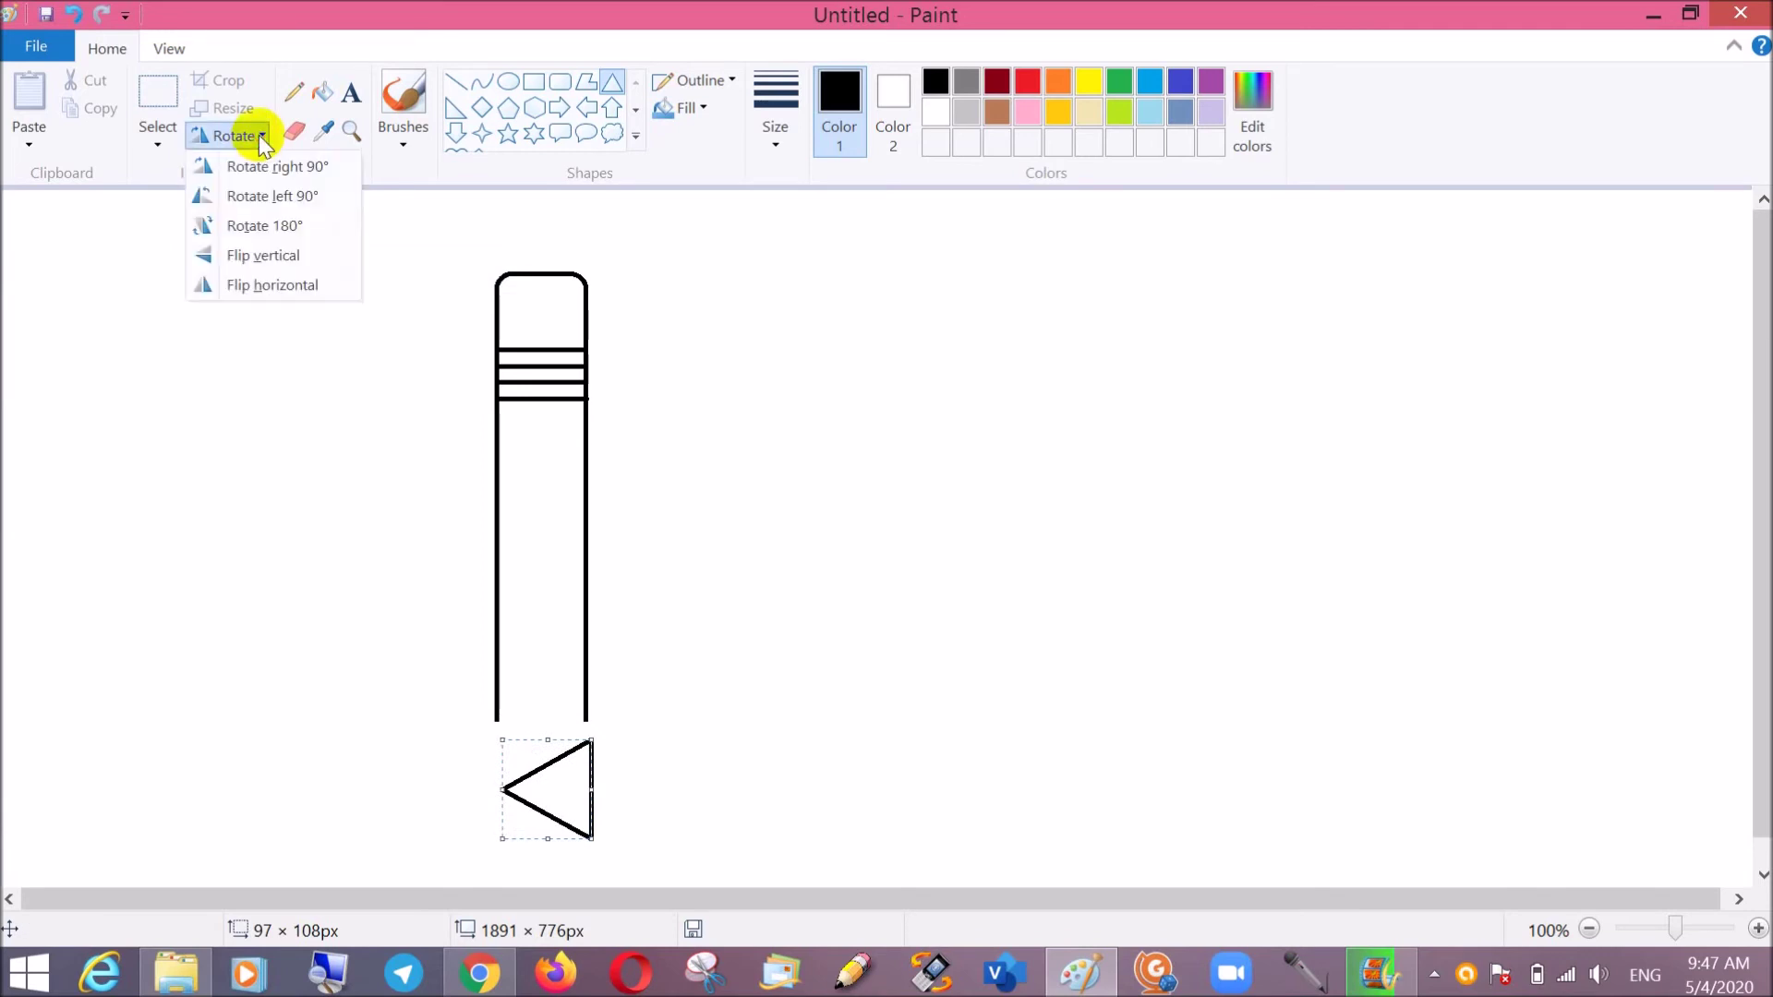
left_click(261, 196)
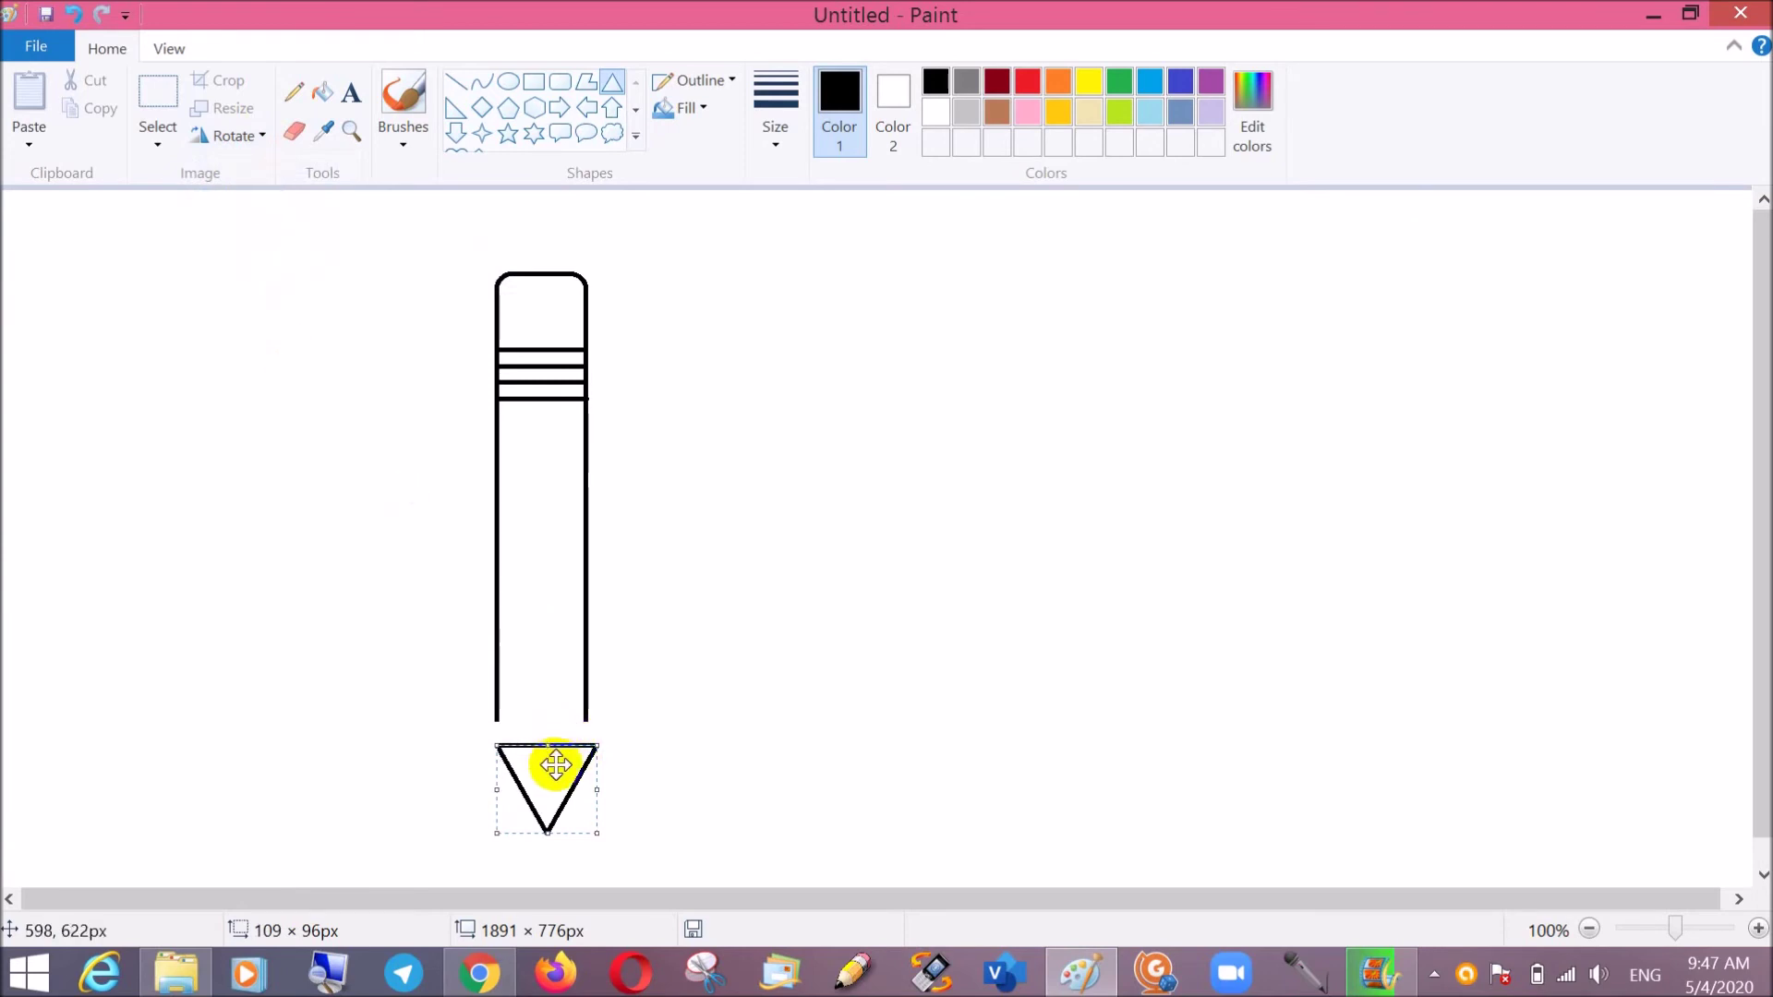
Move the triangle up against the open end of the body and narrow it to about 97 px to match the body's width
left_click_drag(552, 780, 552, 757)
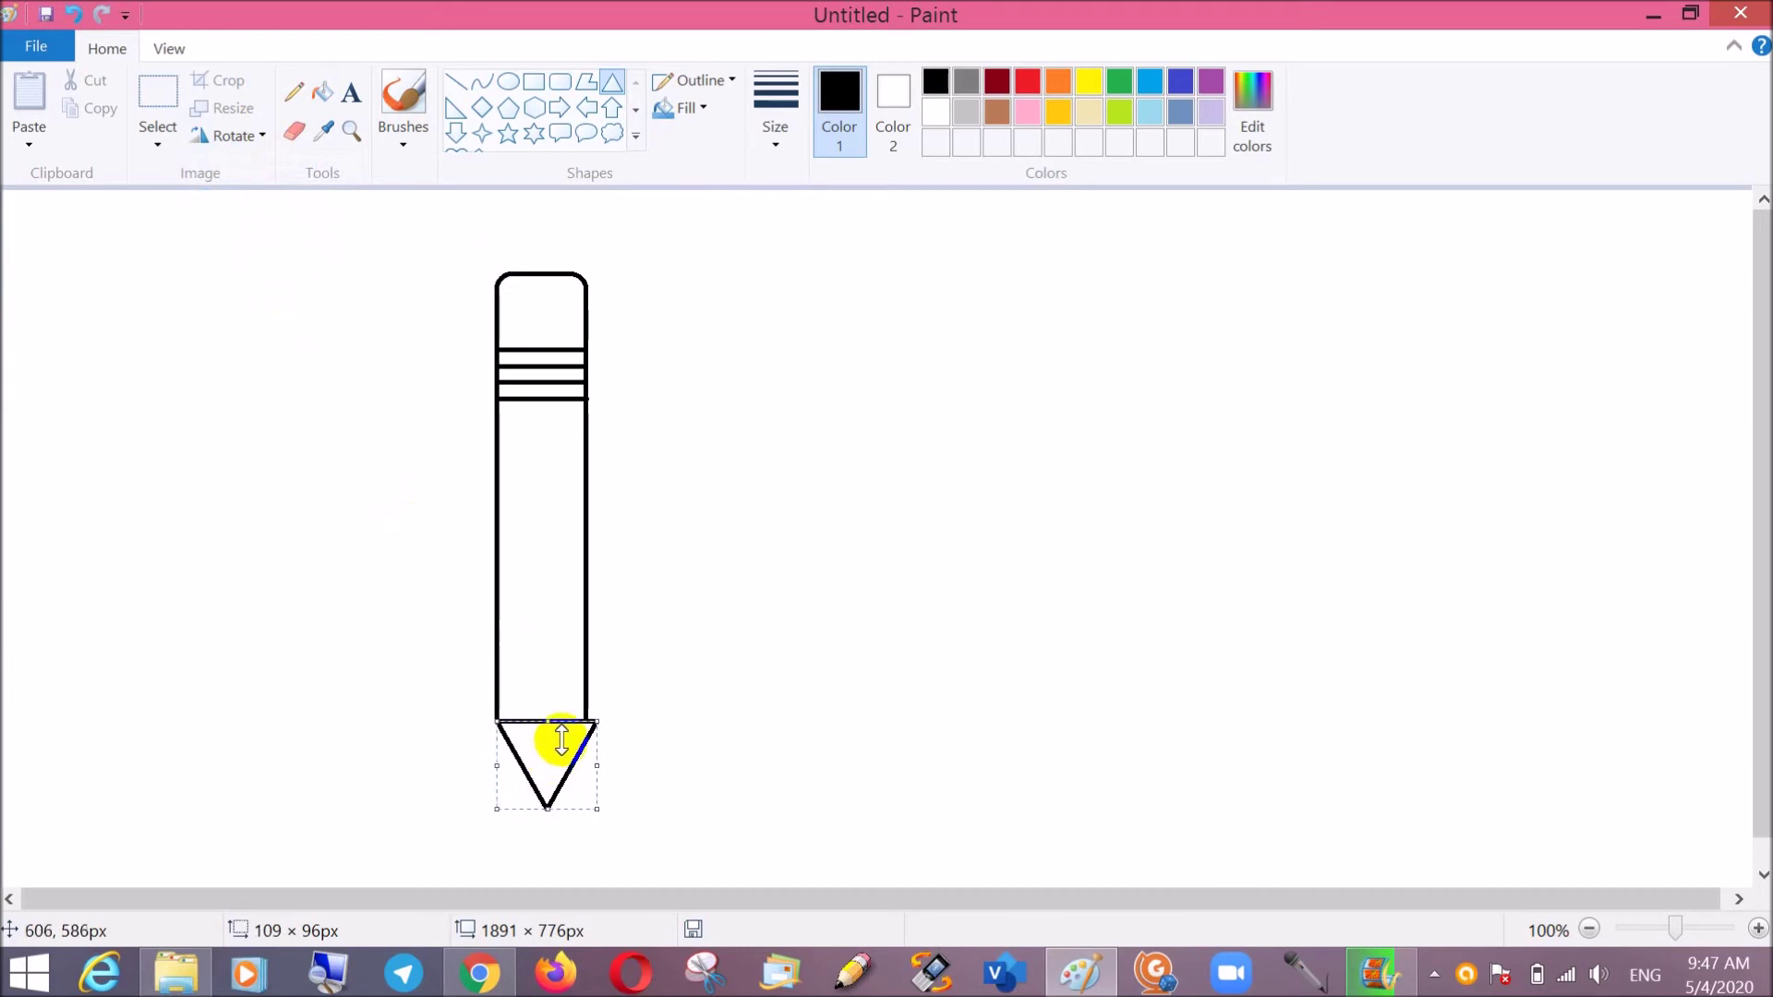
left_click_drag(596, 764, 583, 763)
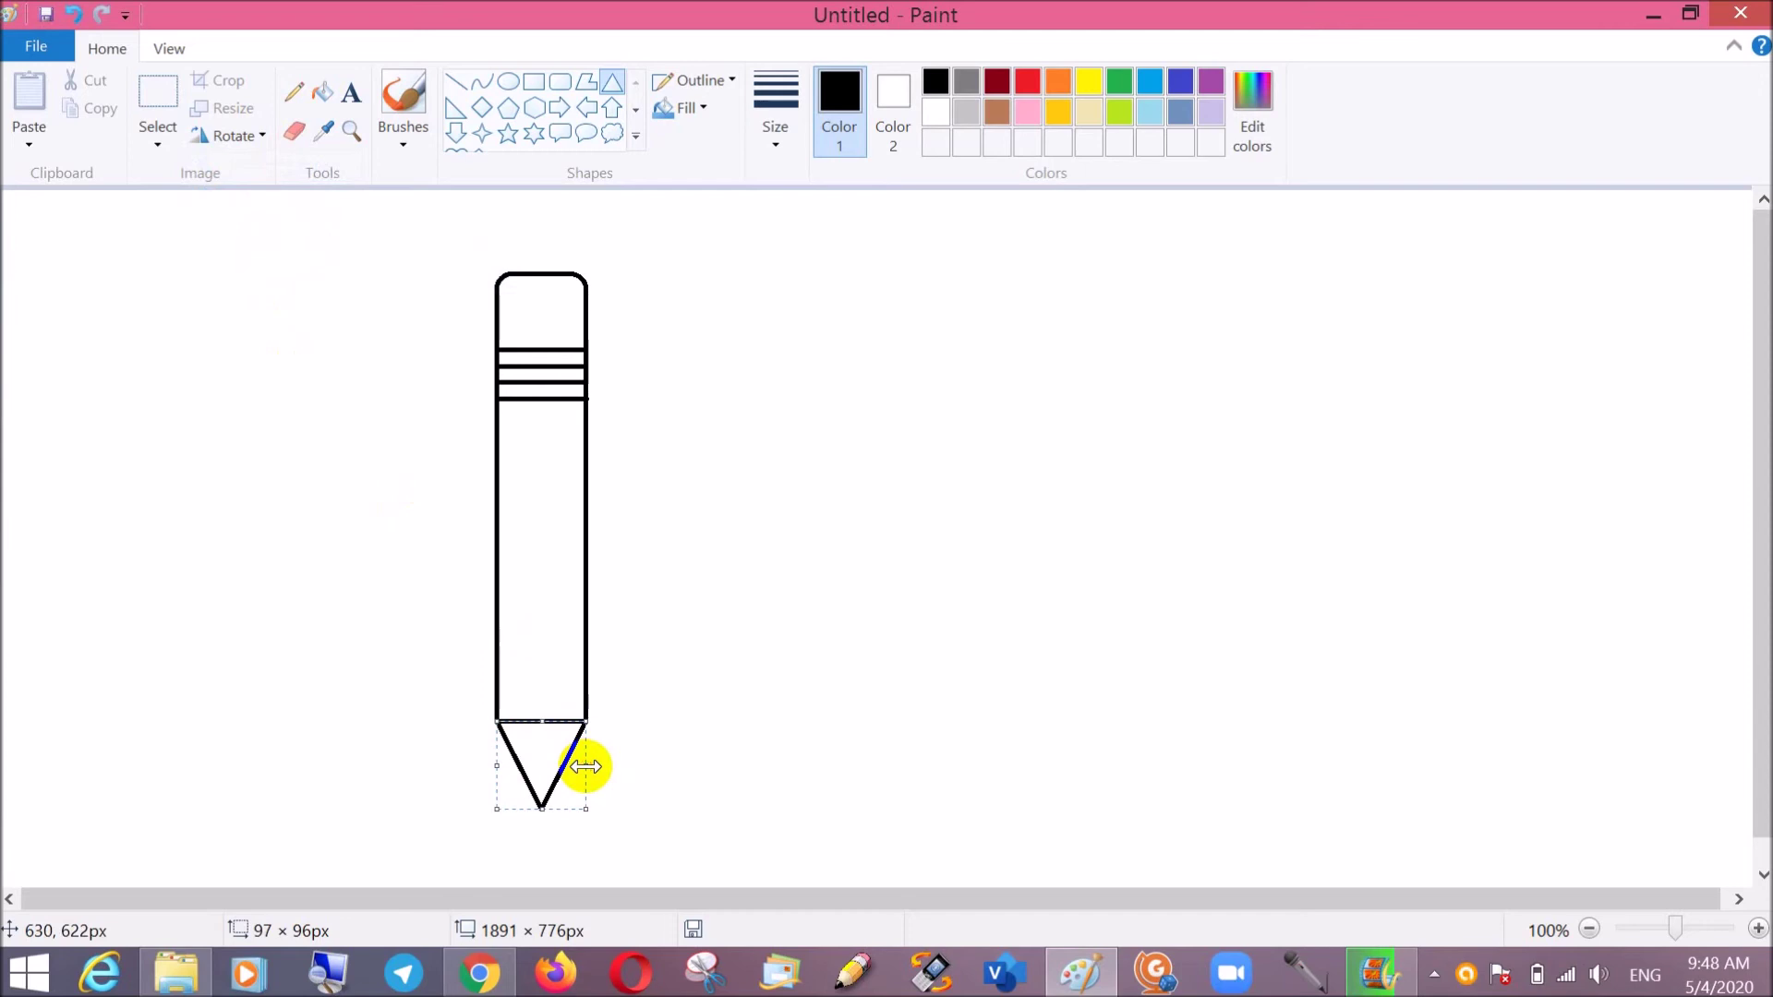
left_click(653, 757)
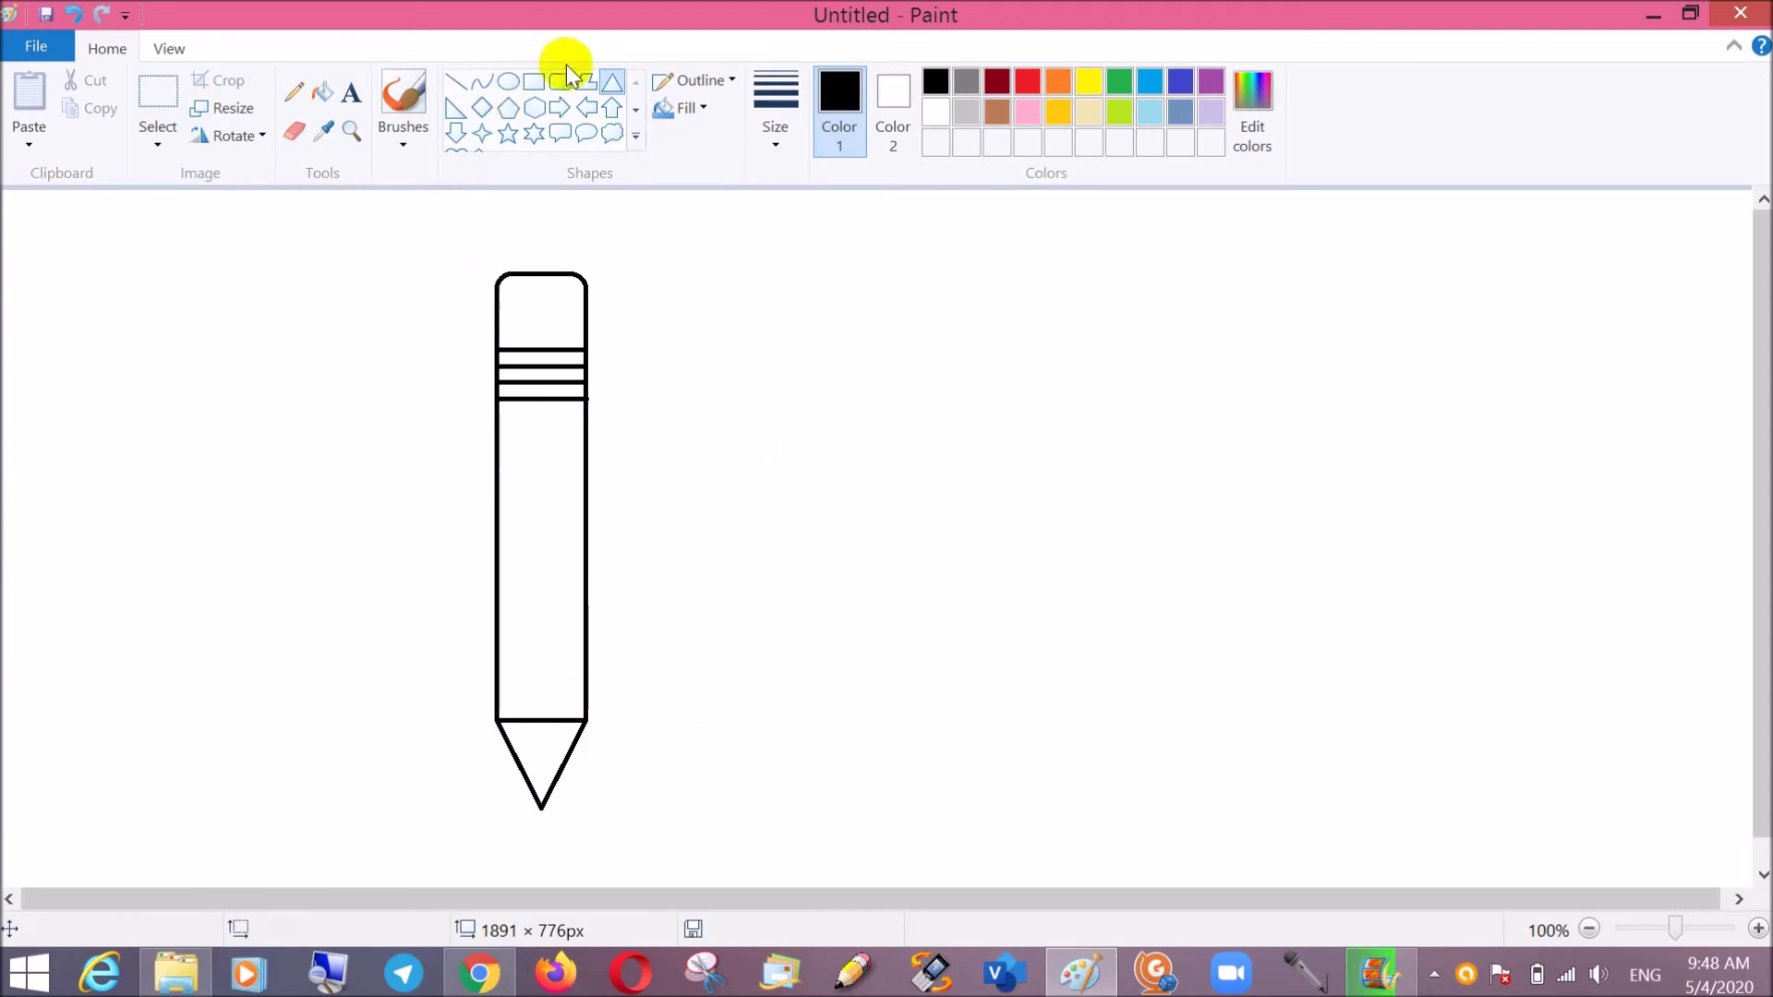
Draw a small triangle about 15 × 24 px at the pencil's tip and rotate it 180°
left_click(612, 83)
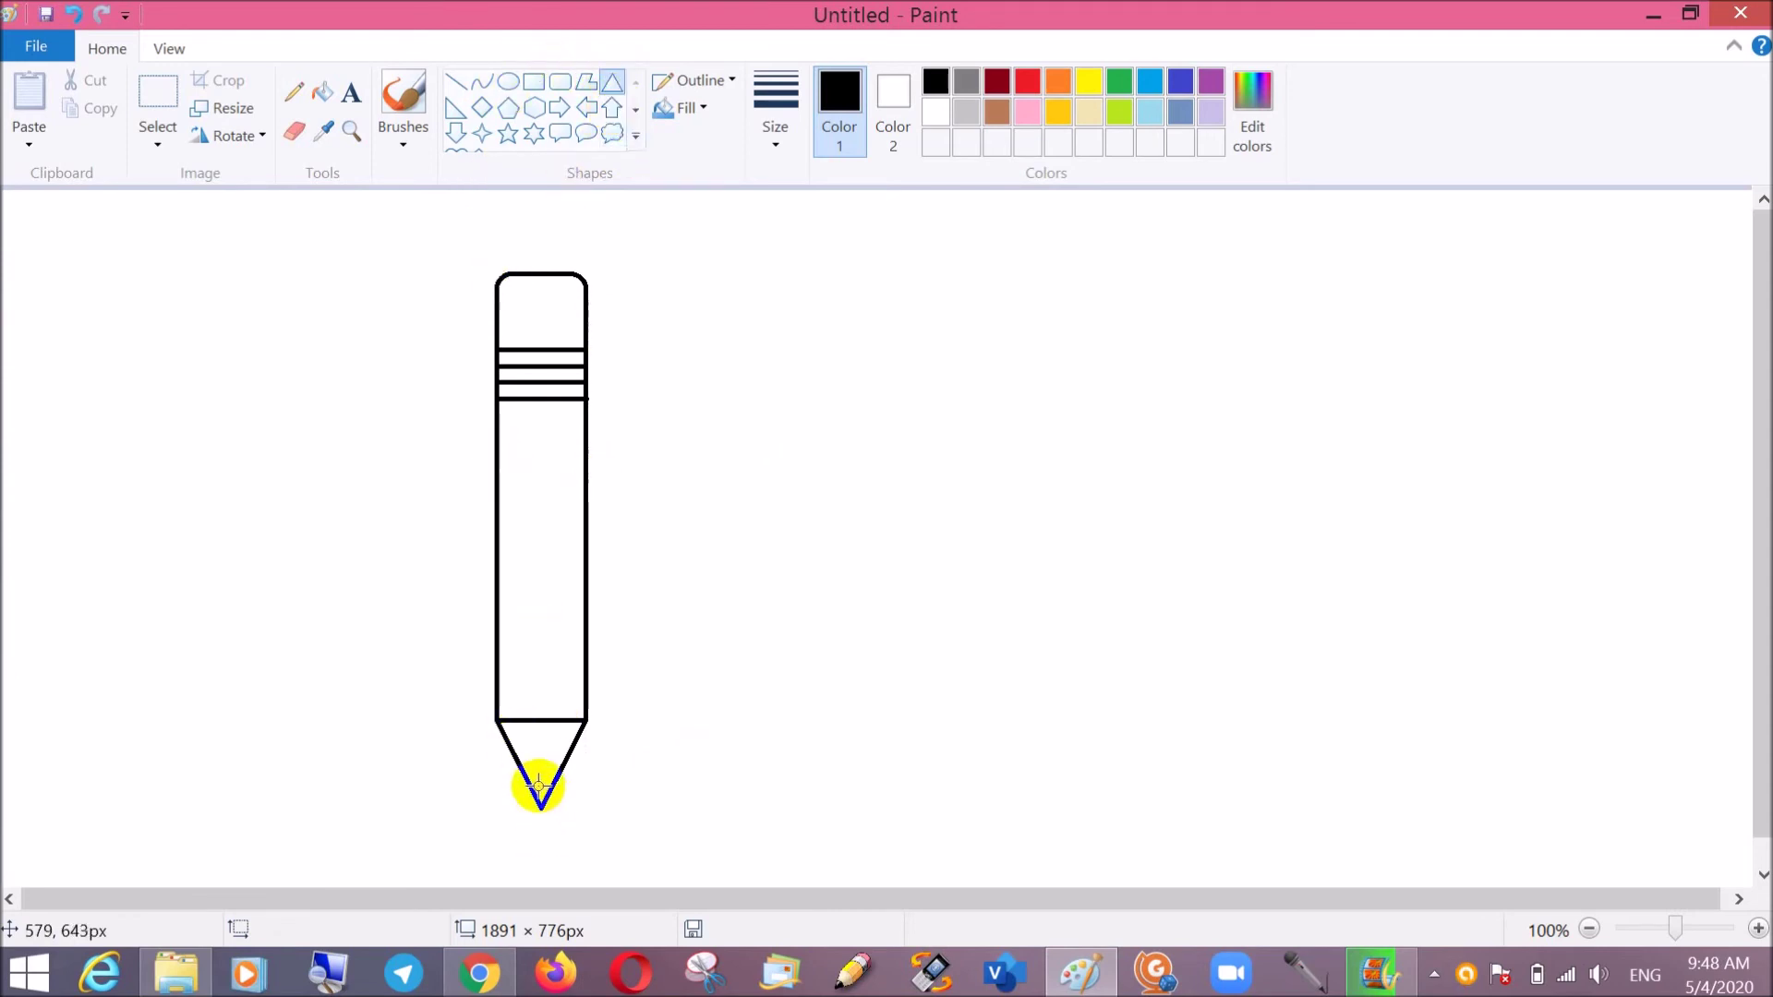
left_click_drag(530, 785, 543, 806)
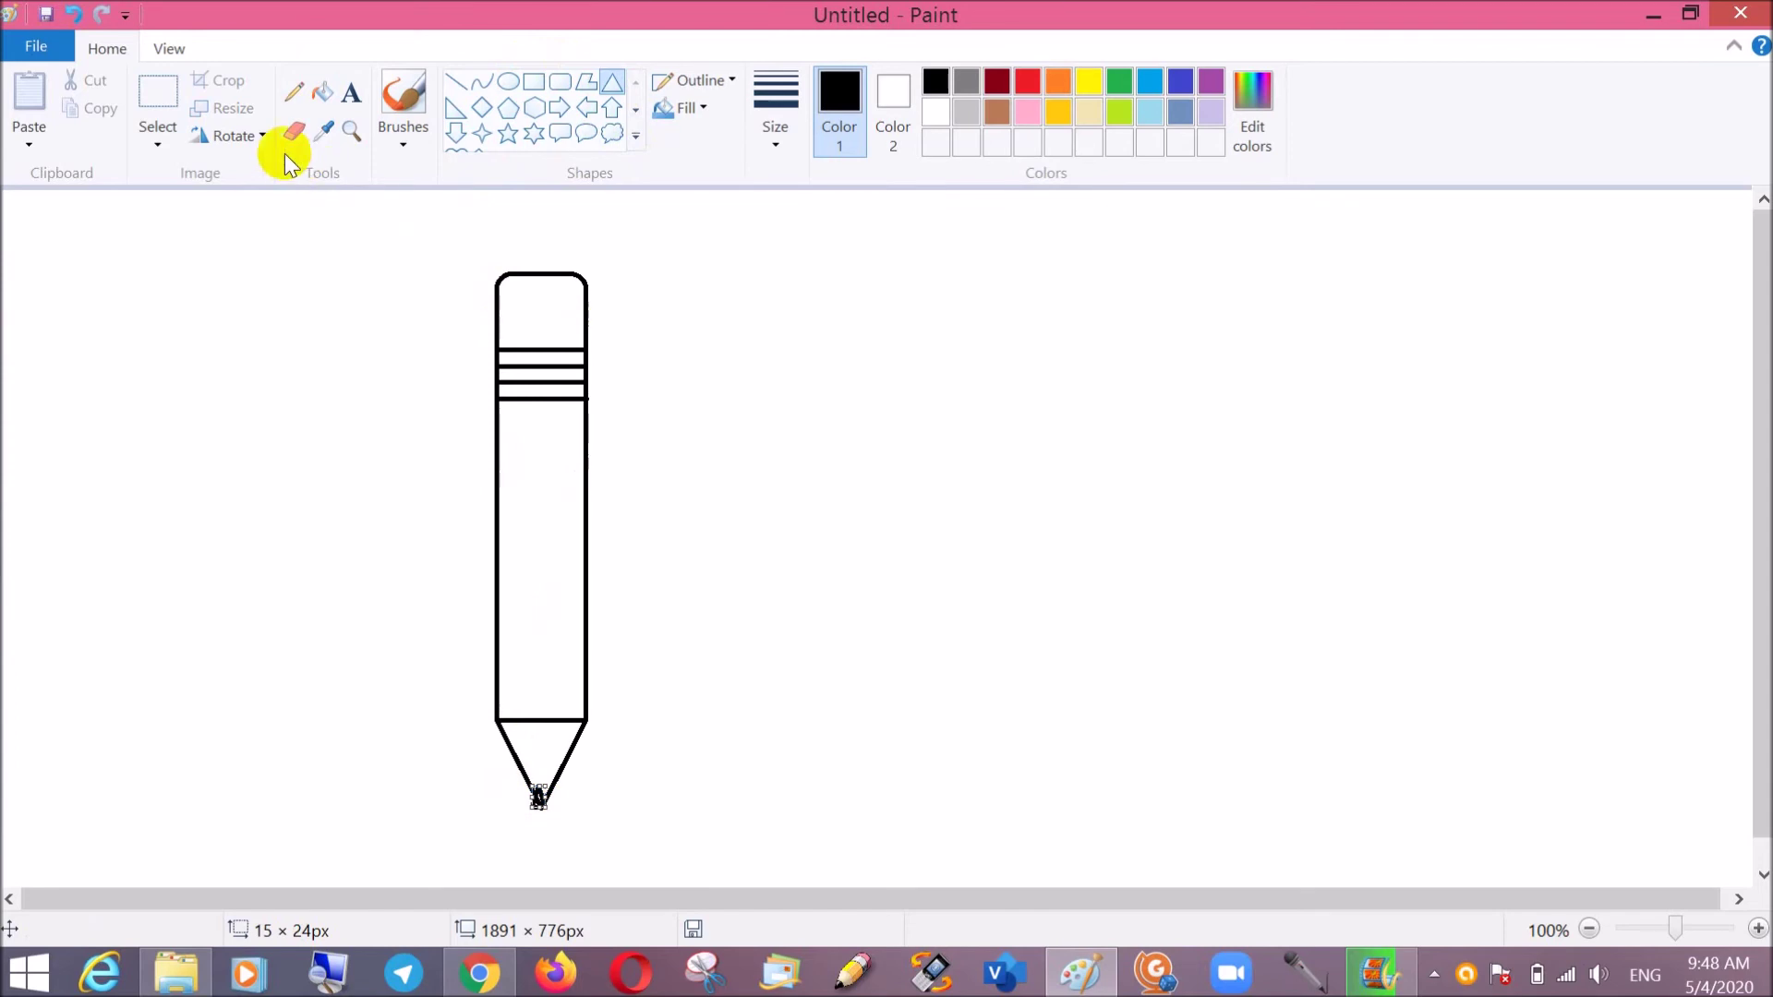
left_click(255, 137)
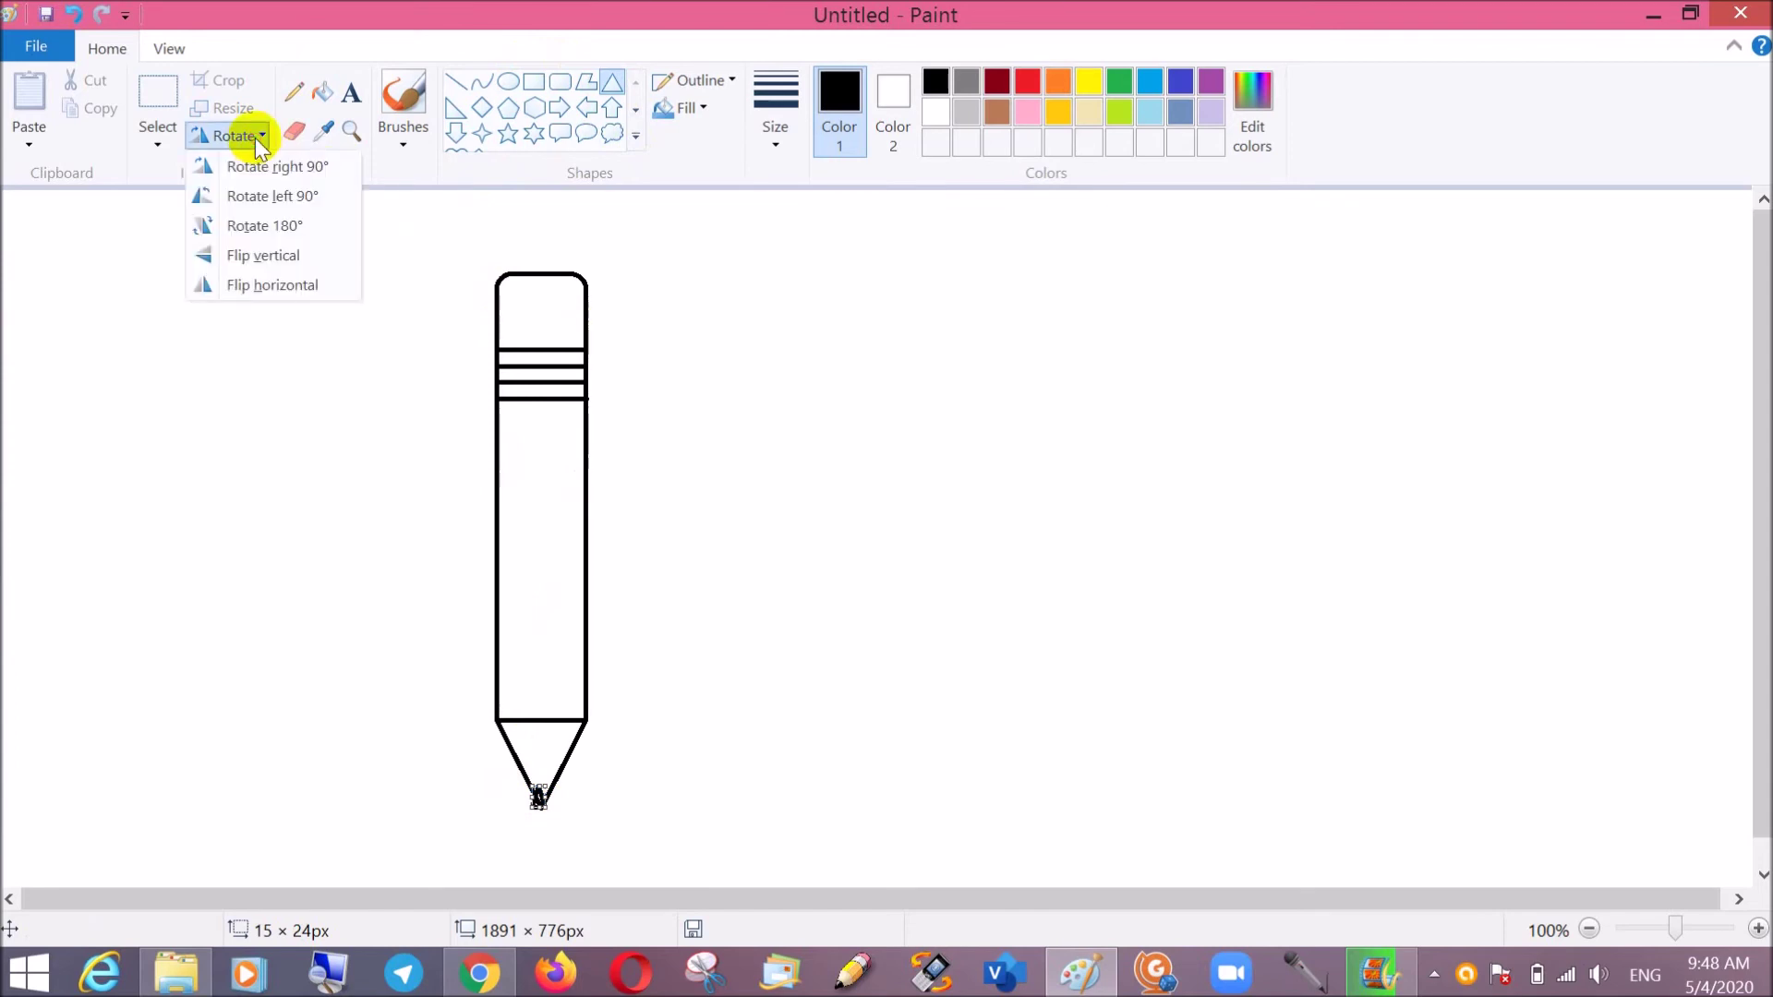
left_click(268, 229)
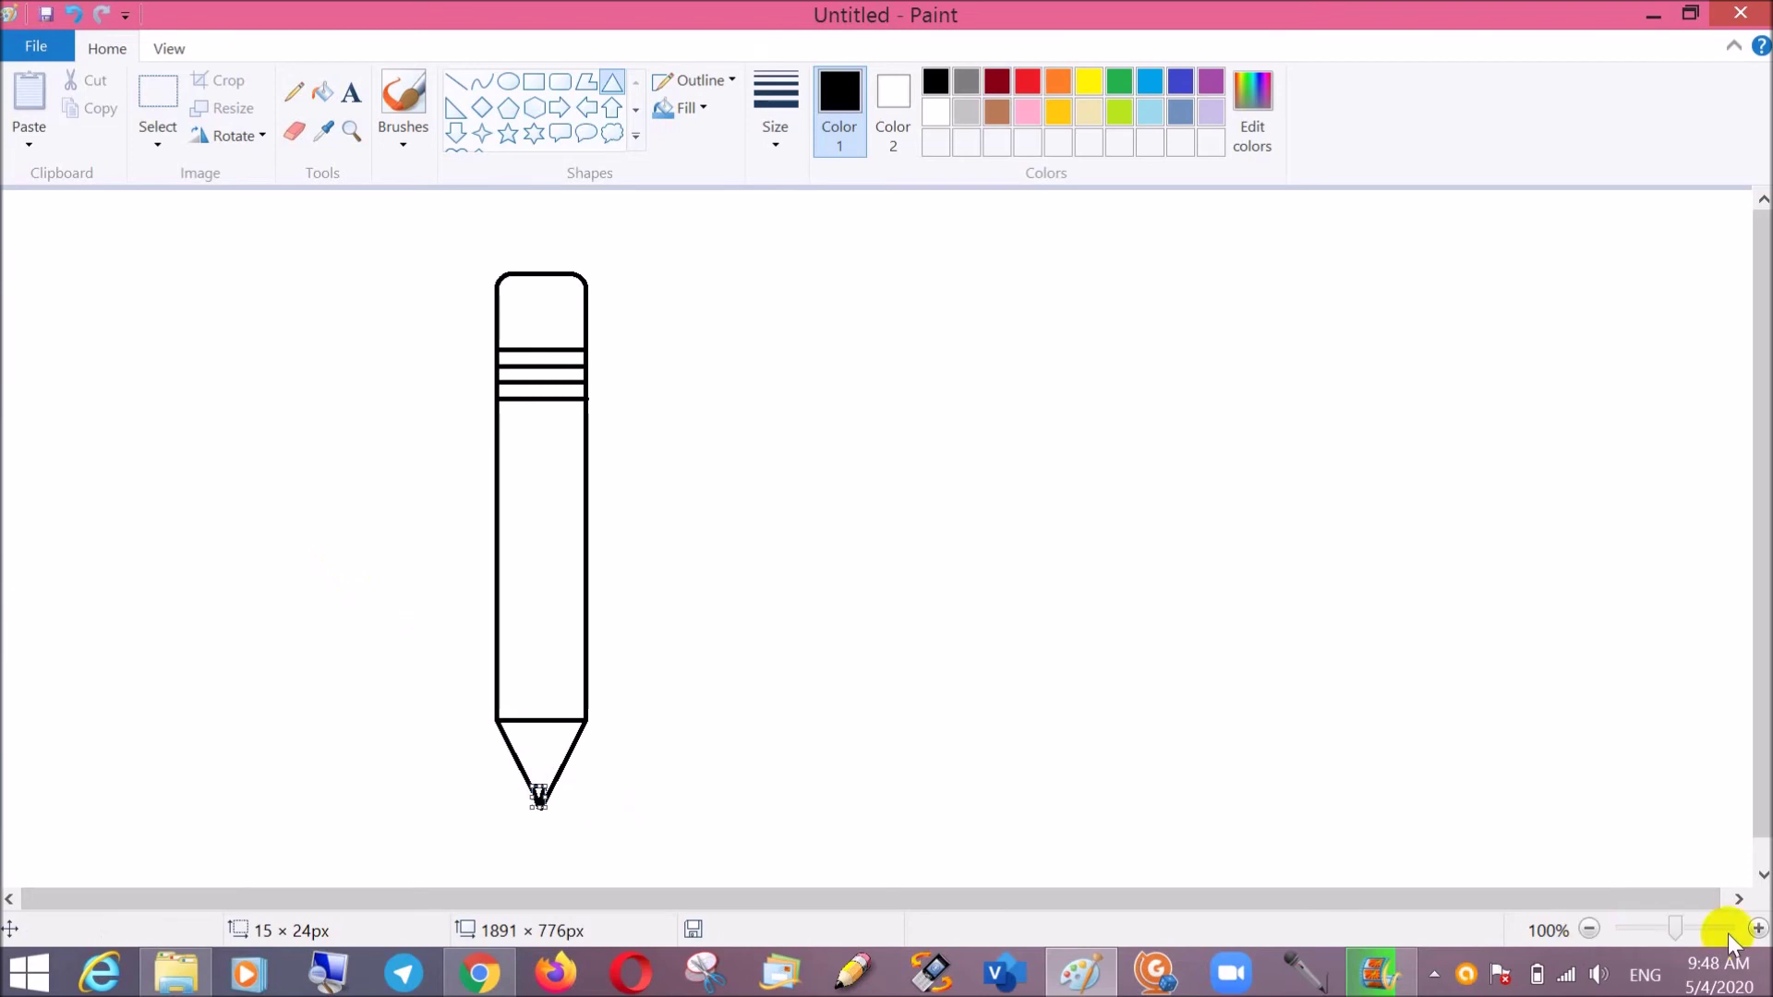
Widen the small tip triangle to about 23 px so it spans both sides of the pencil point
left_click(1757, 930)
left_click(1757, 930)
left_click(1757, 930)
left_click(1757, 930)
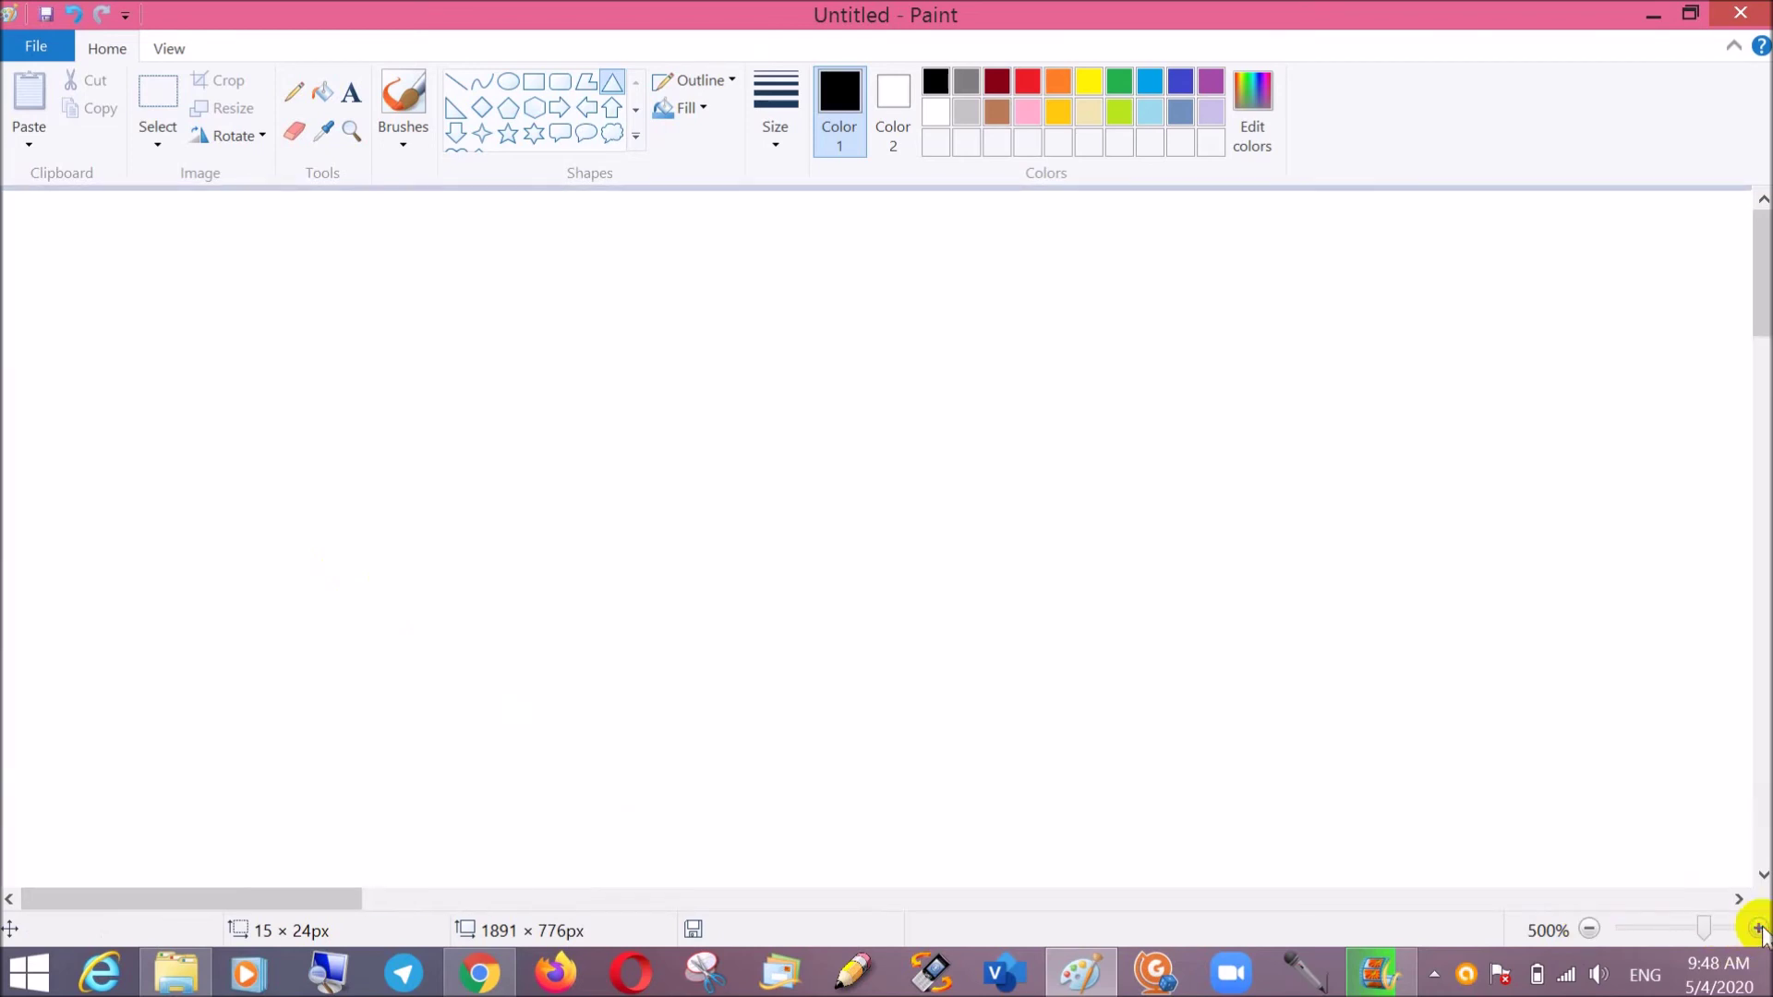
left_click(1590, 929)
left_click(1590, 929)
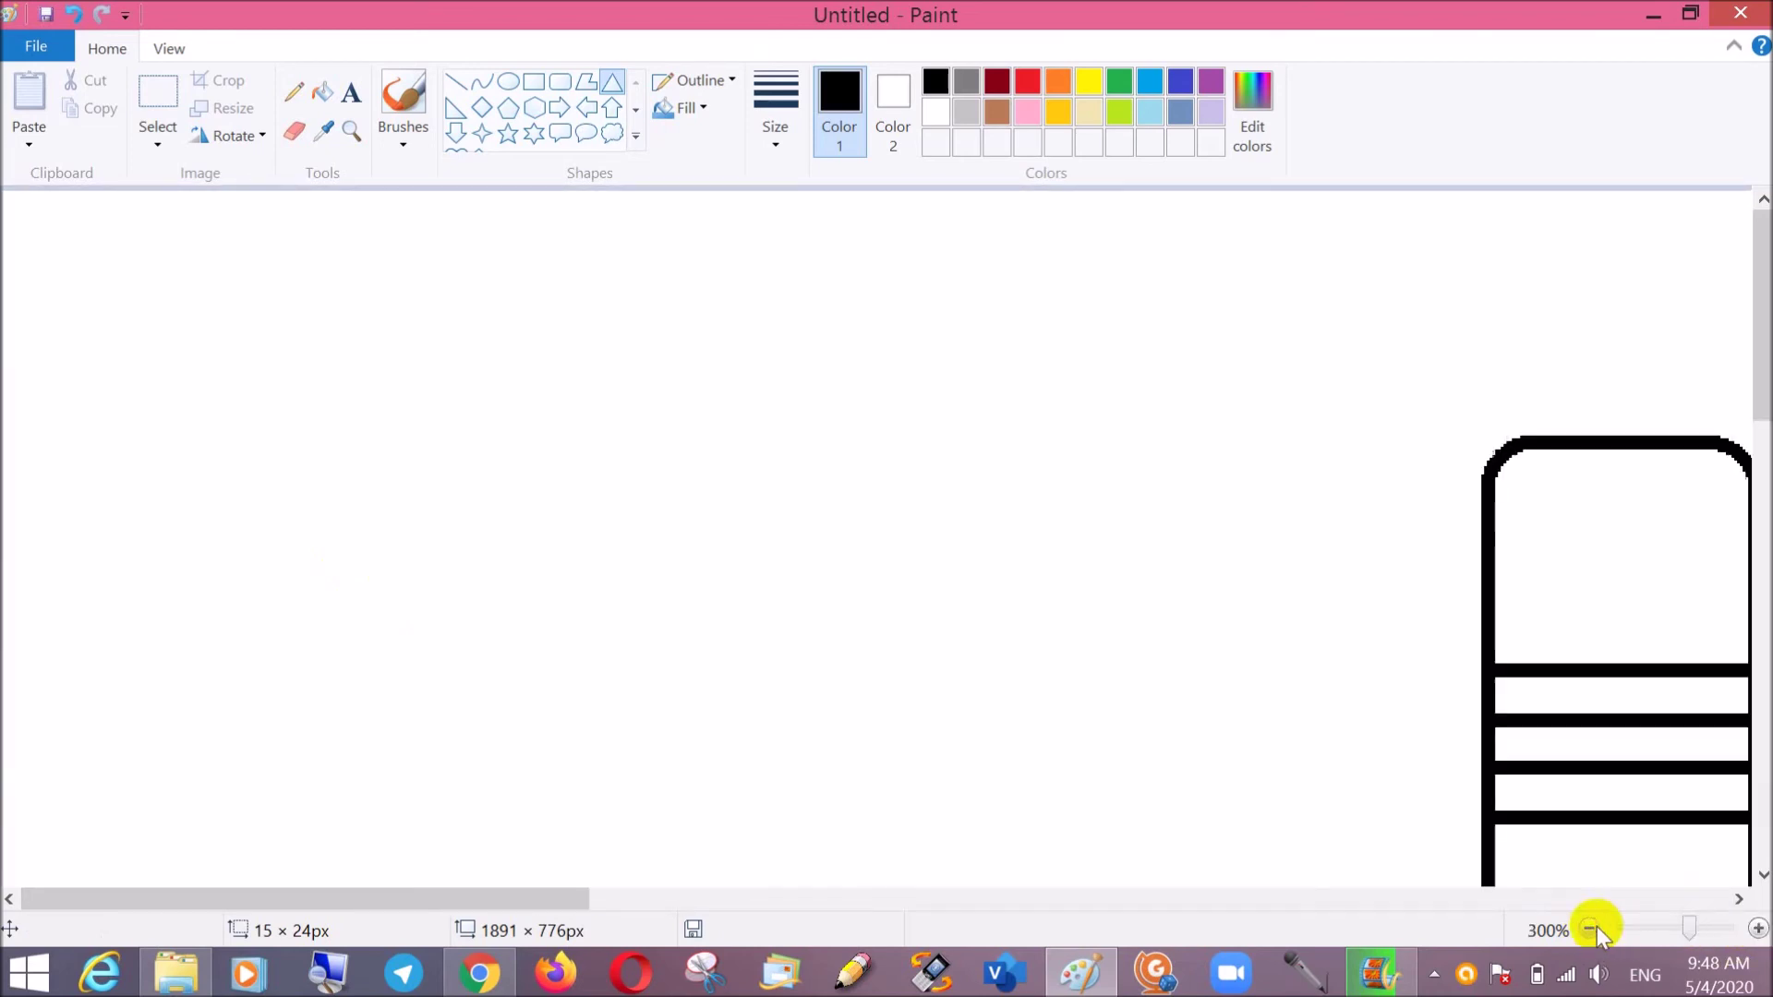
left_click(1590, 929)
mouse_move(1759, 475)
left_mouse_down()
mouse_move(1759, 808)
mouse_move(1743, 813)
left_mouse_up()
left_click(1095, 646)
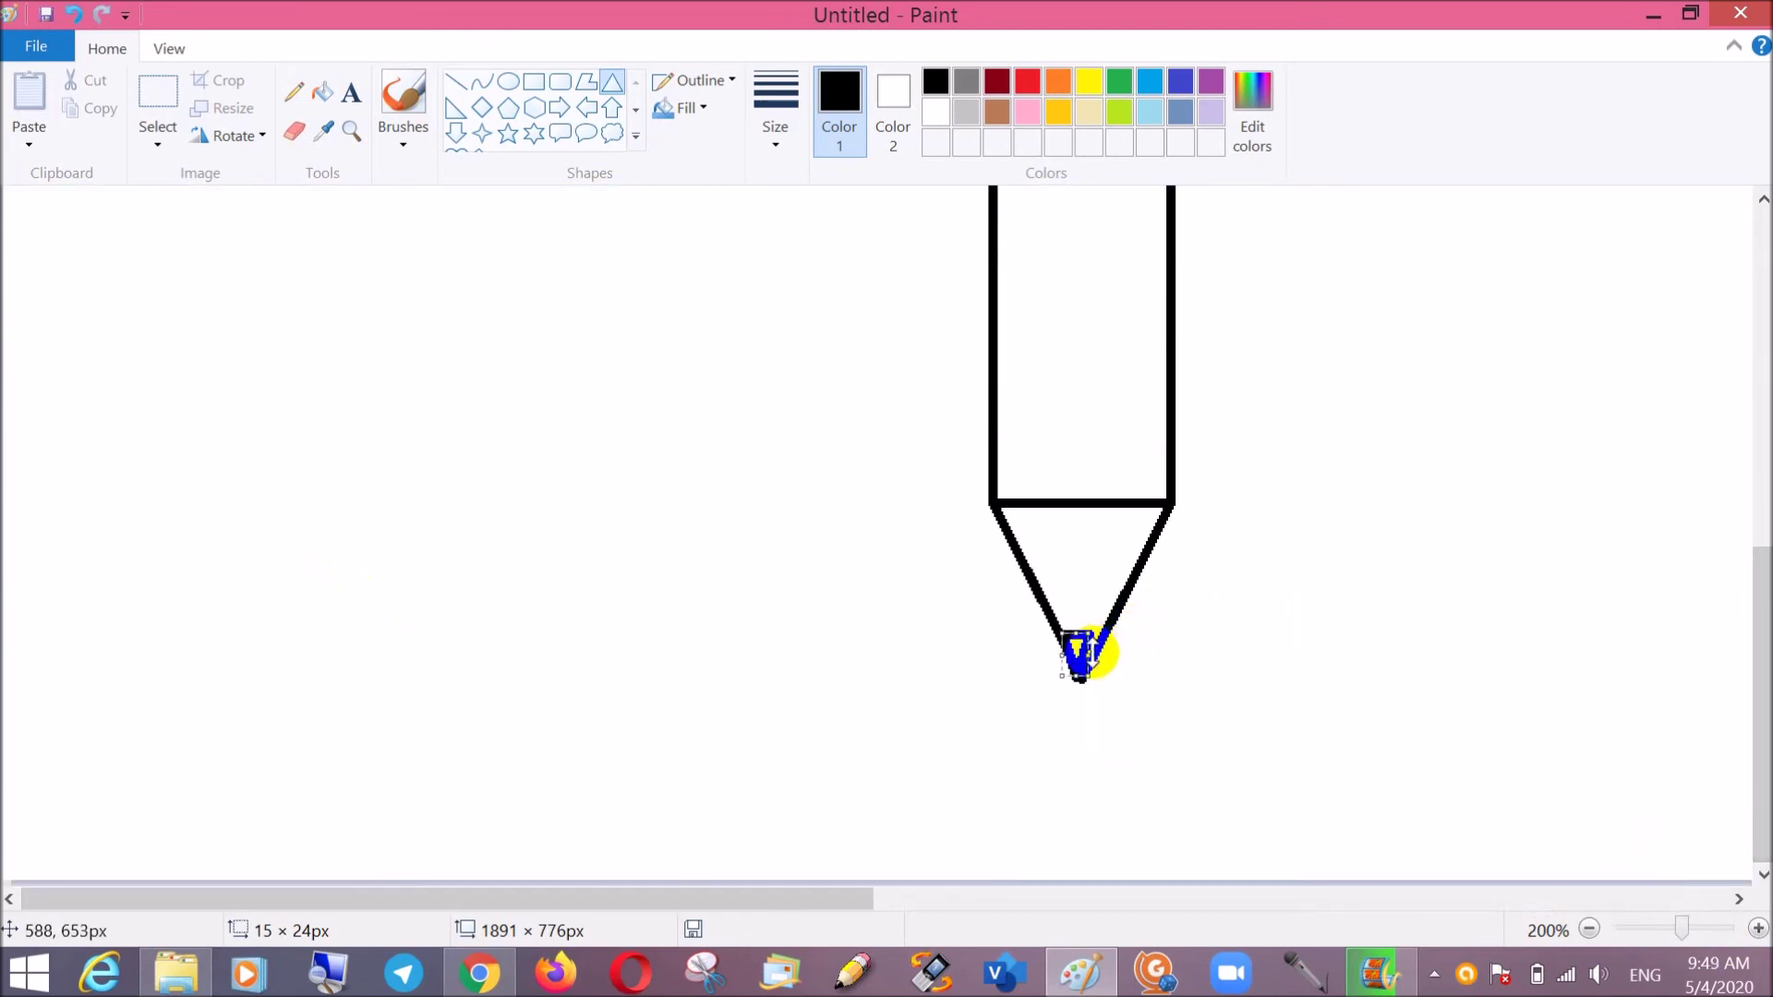
left_click_drag(1094, 655, 1106, 661)
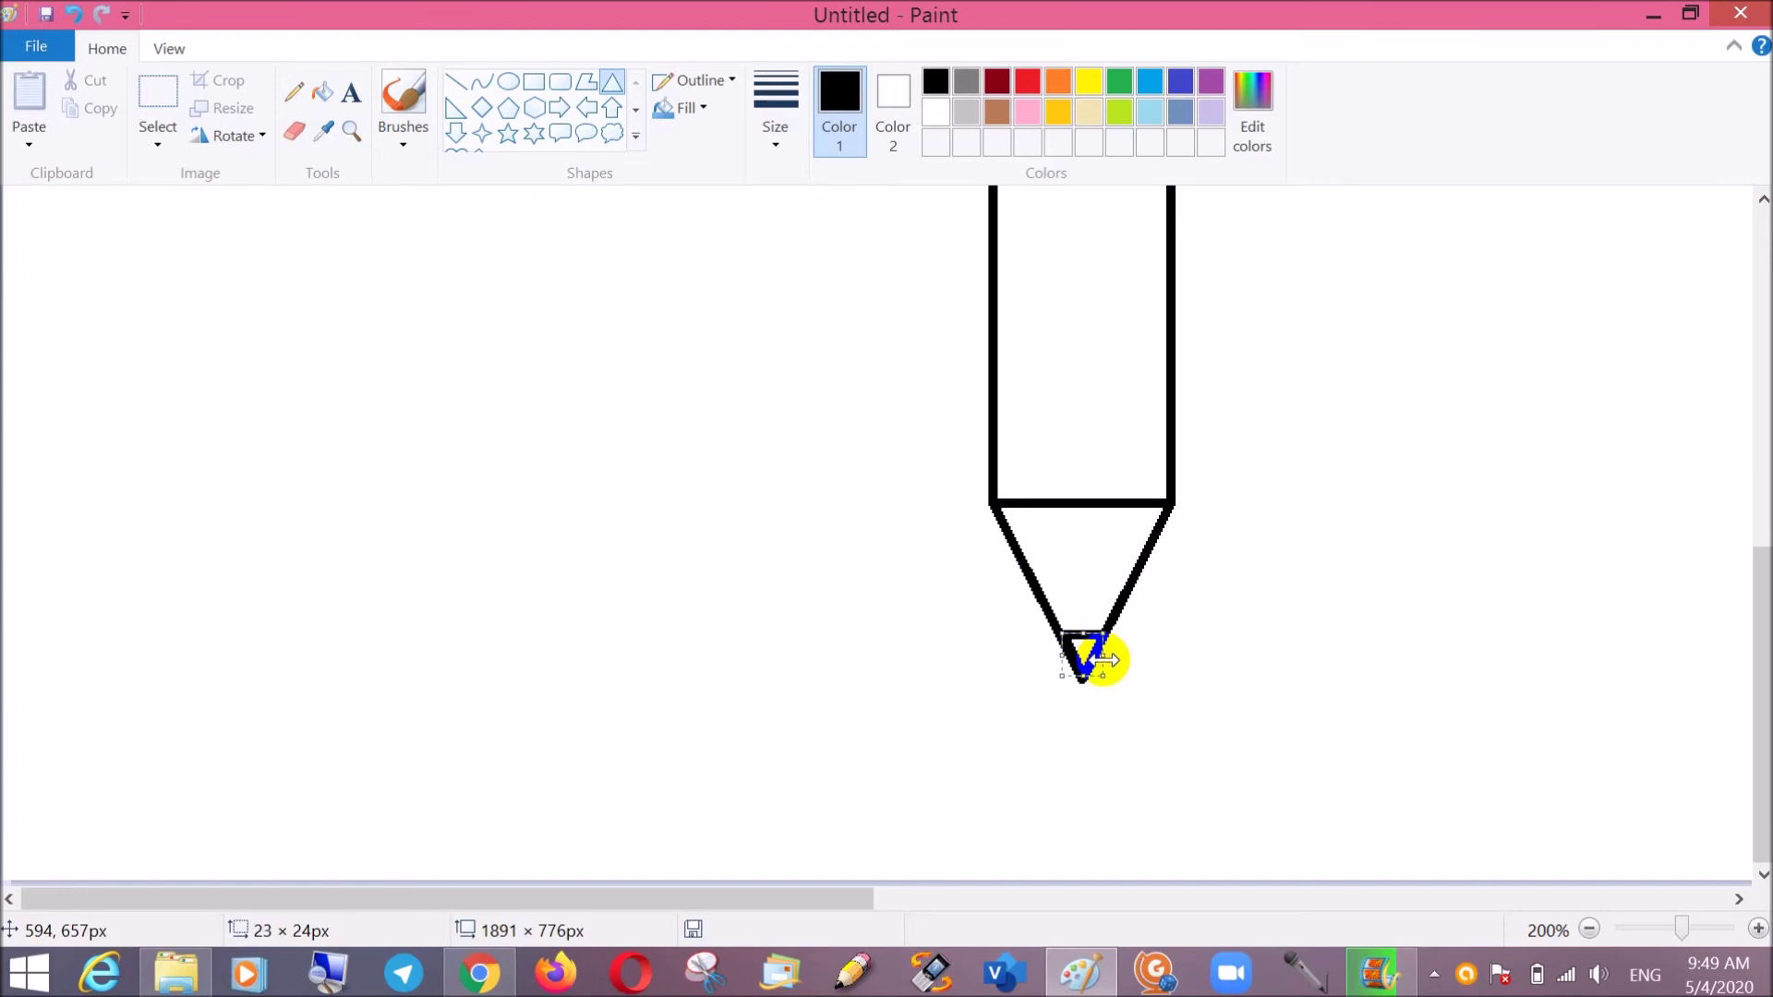
left_click_drag(1104, 660, 1104, 661)
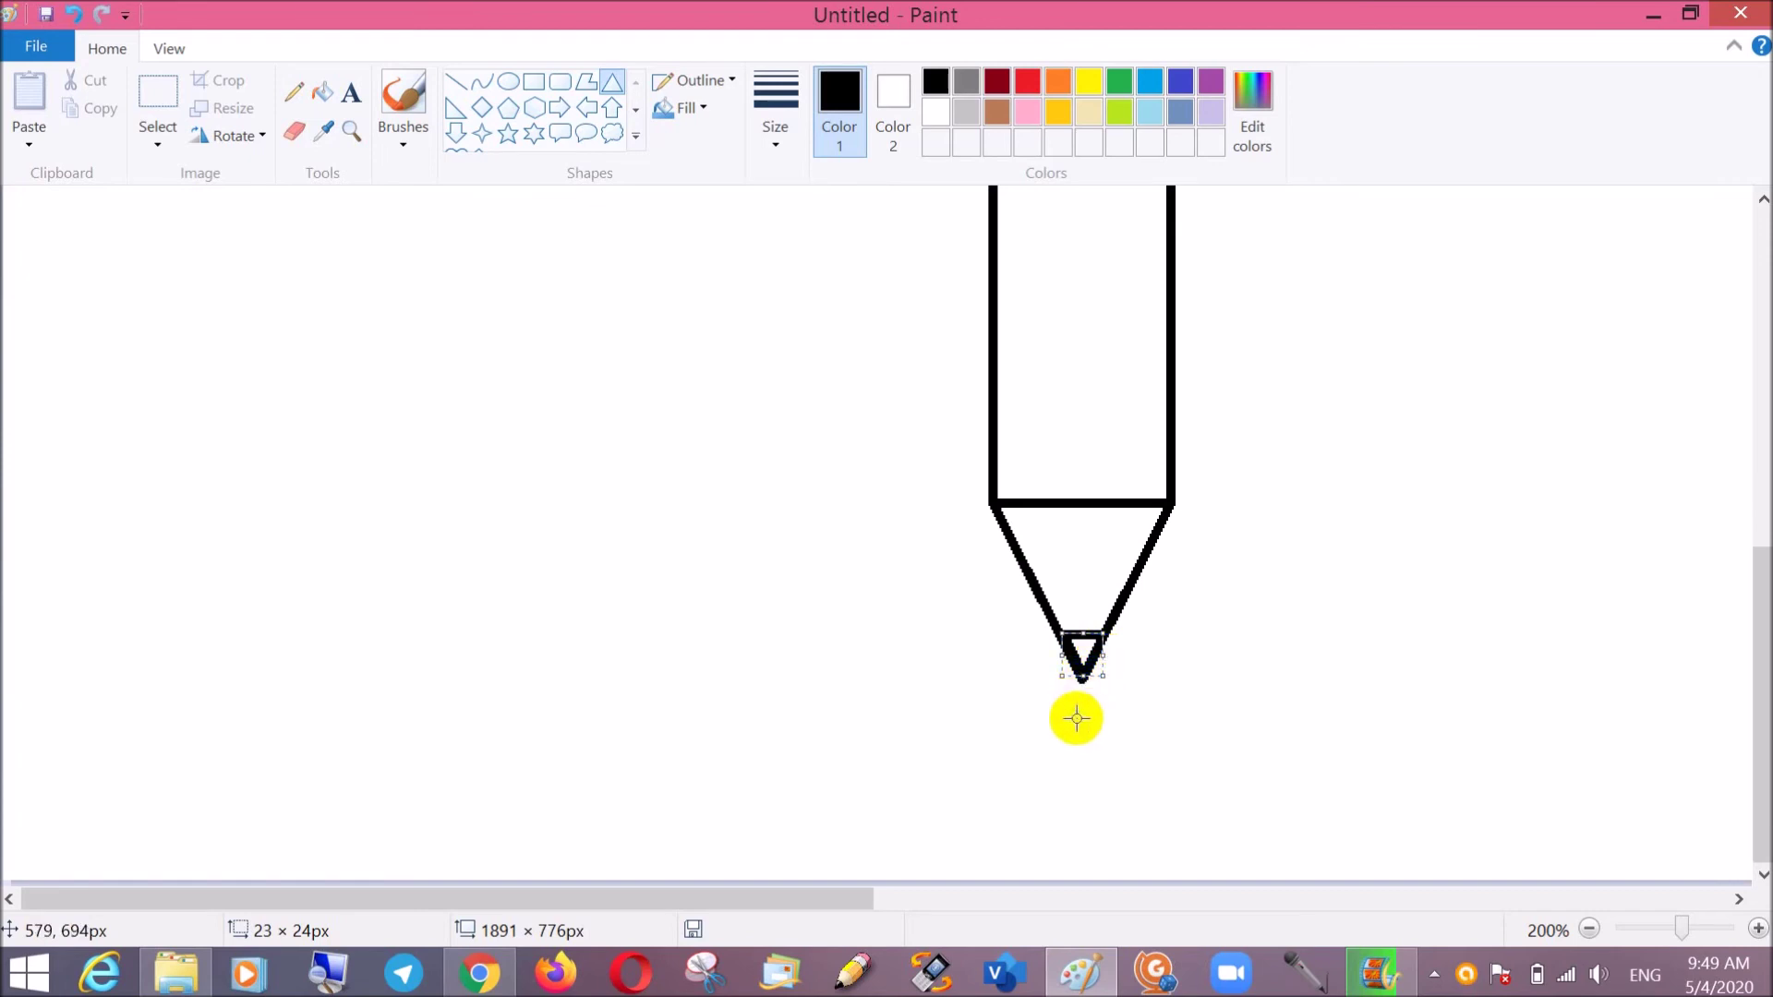
Nudge the small tip triangle down until it lines up with the pencil point, and deselect it
key("Down")
key("Down")
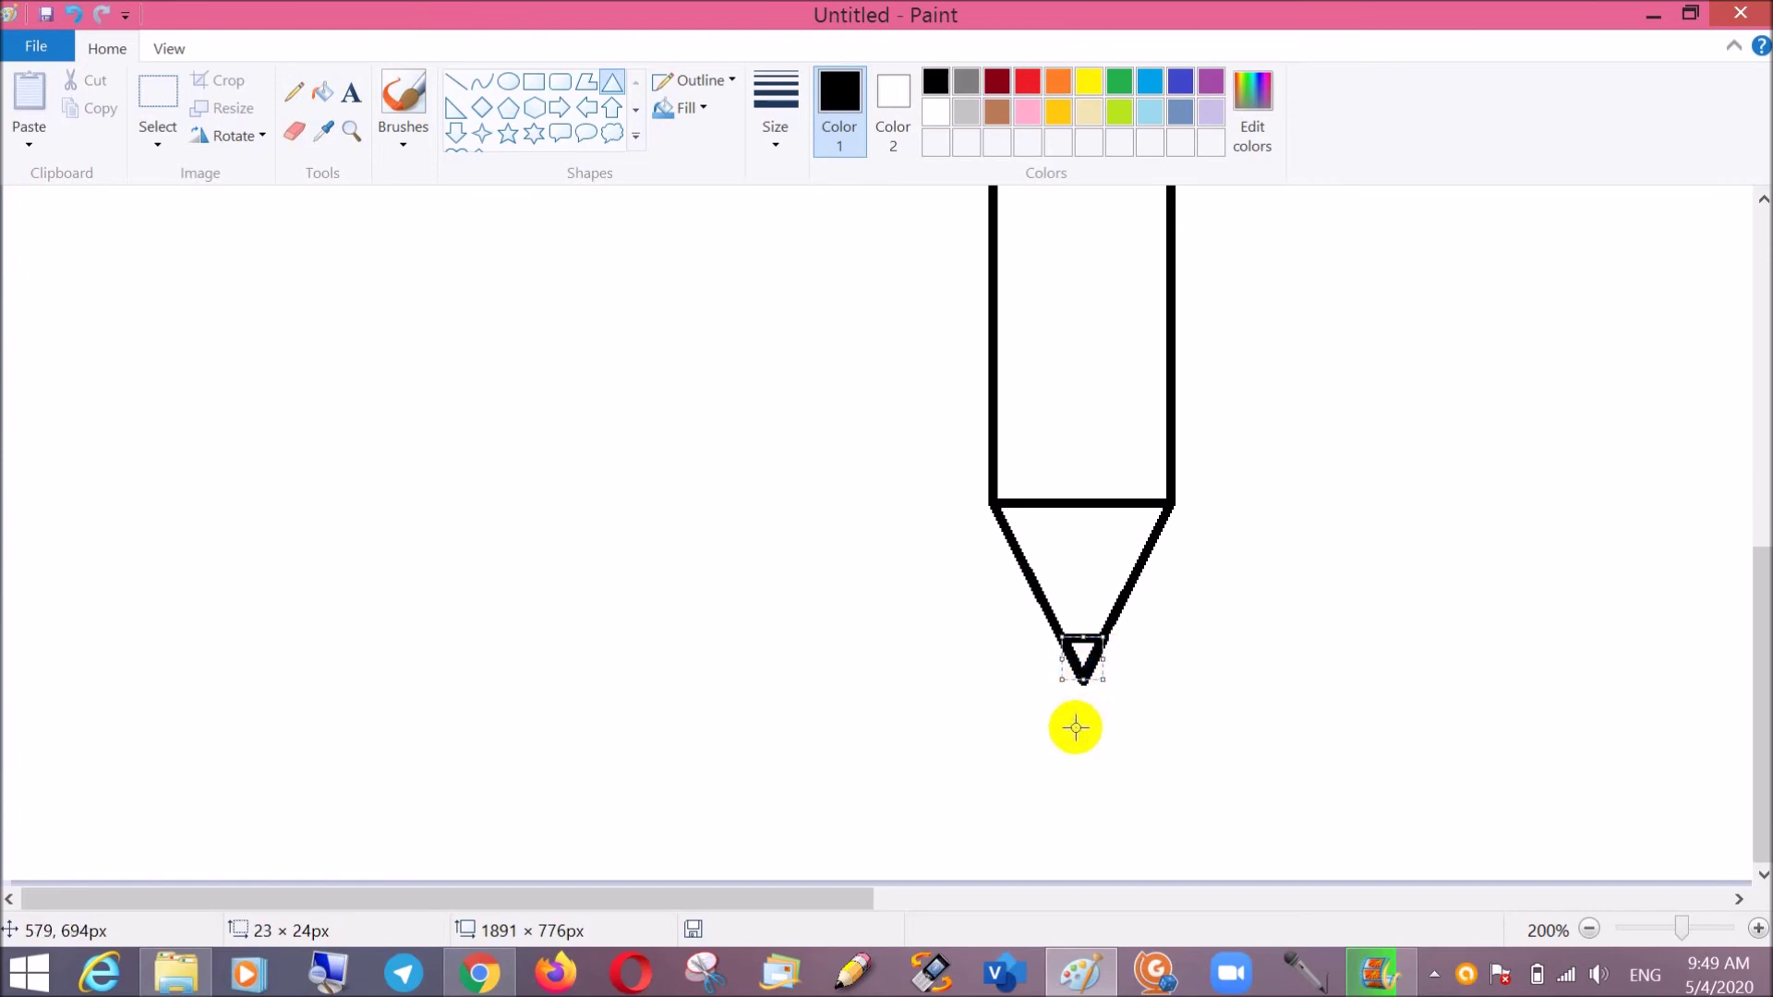
left_click_drag(1082, 637, 1084, 638)
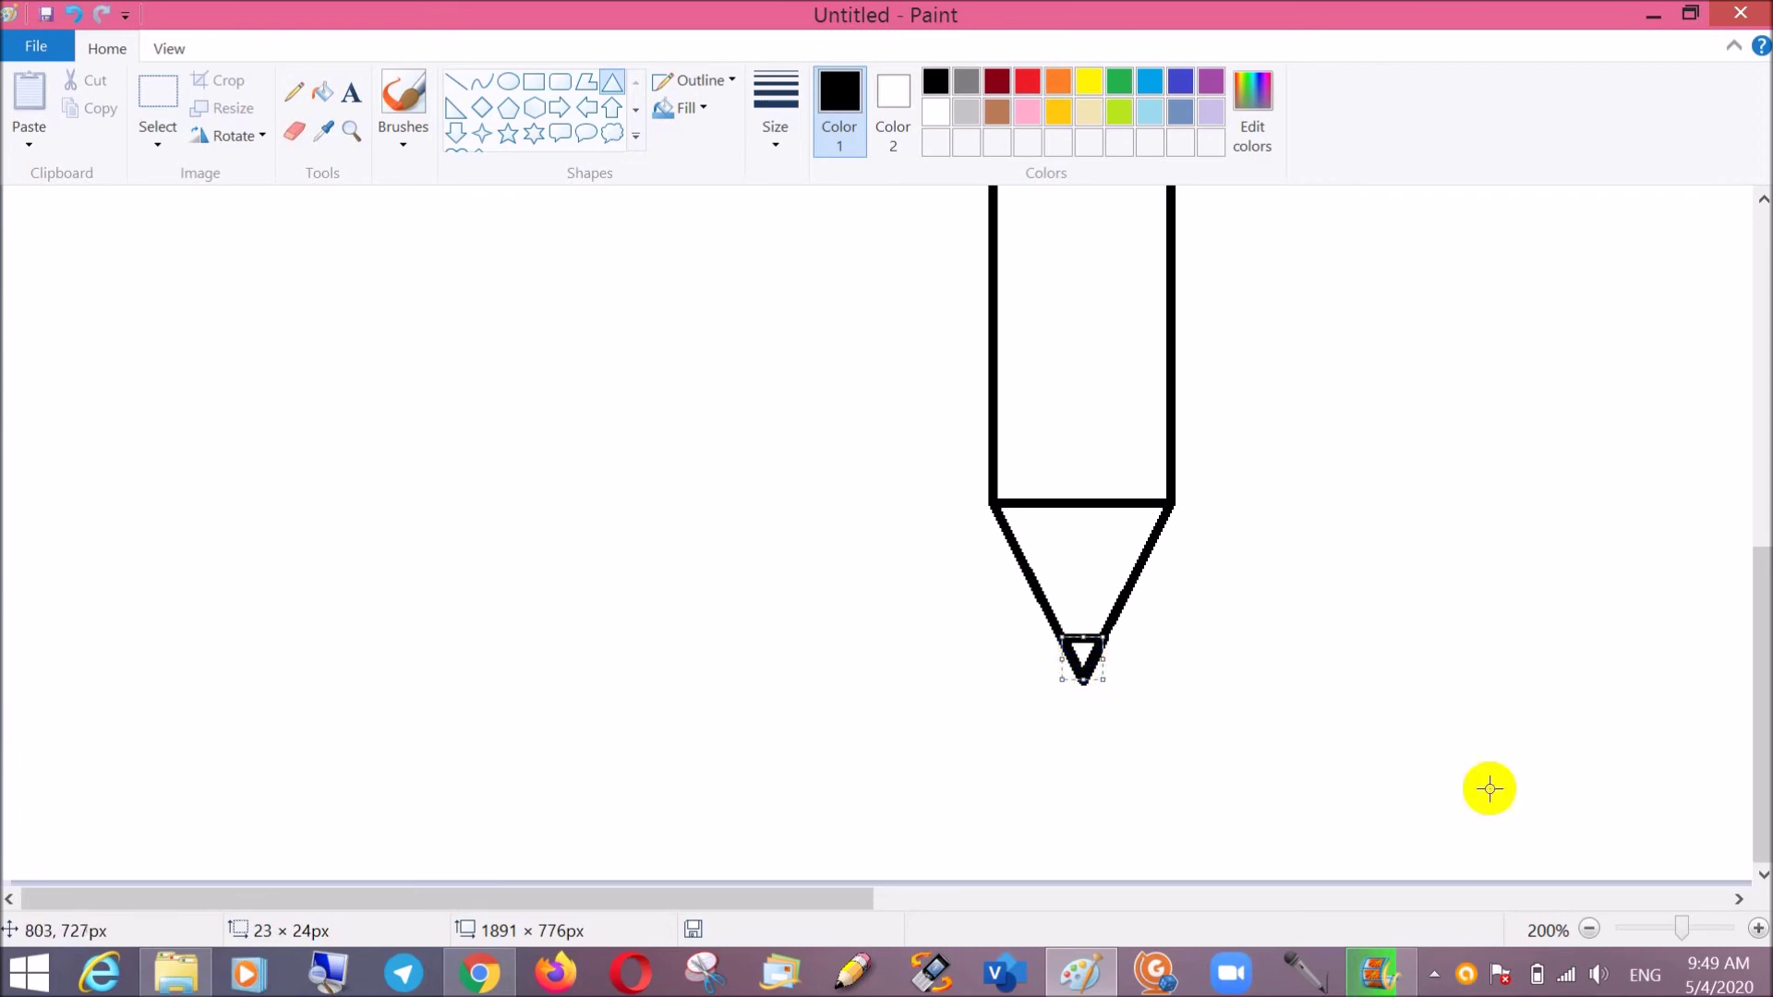
left_click(1588, 929)
left_click(1588, 929)
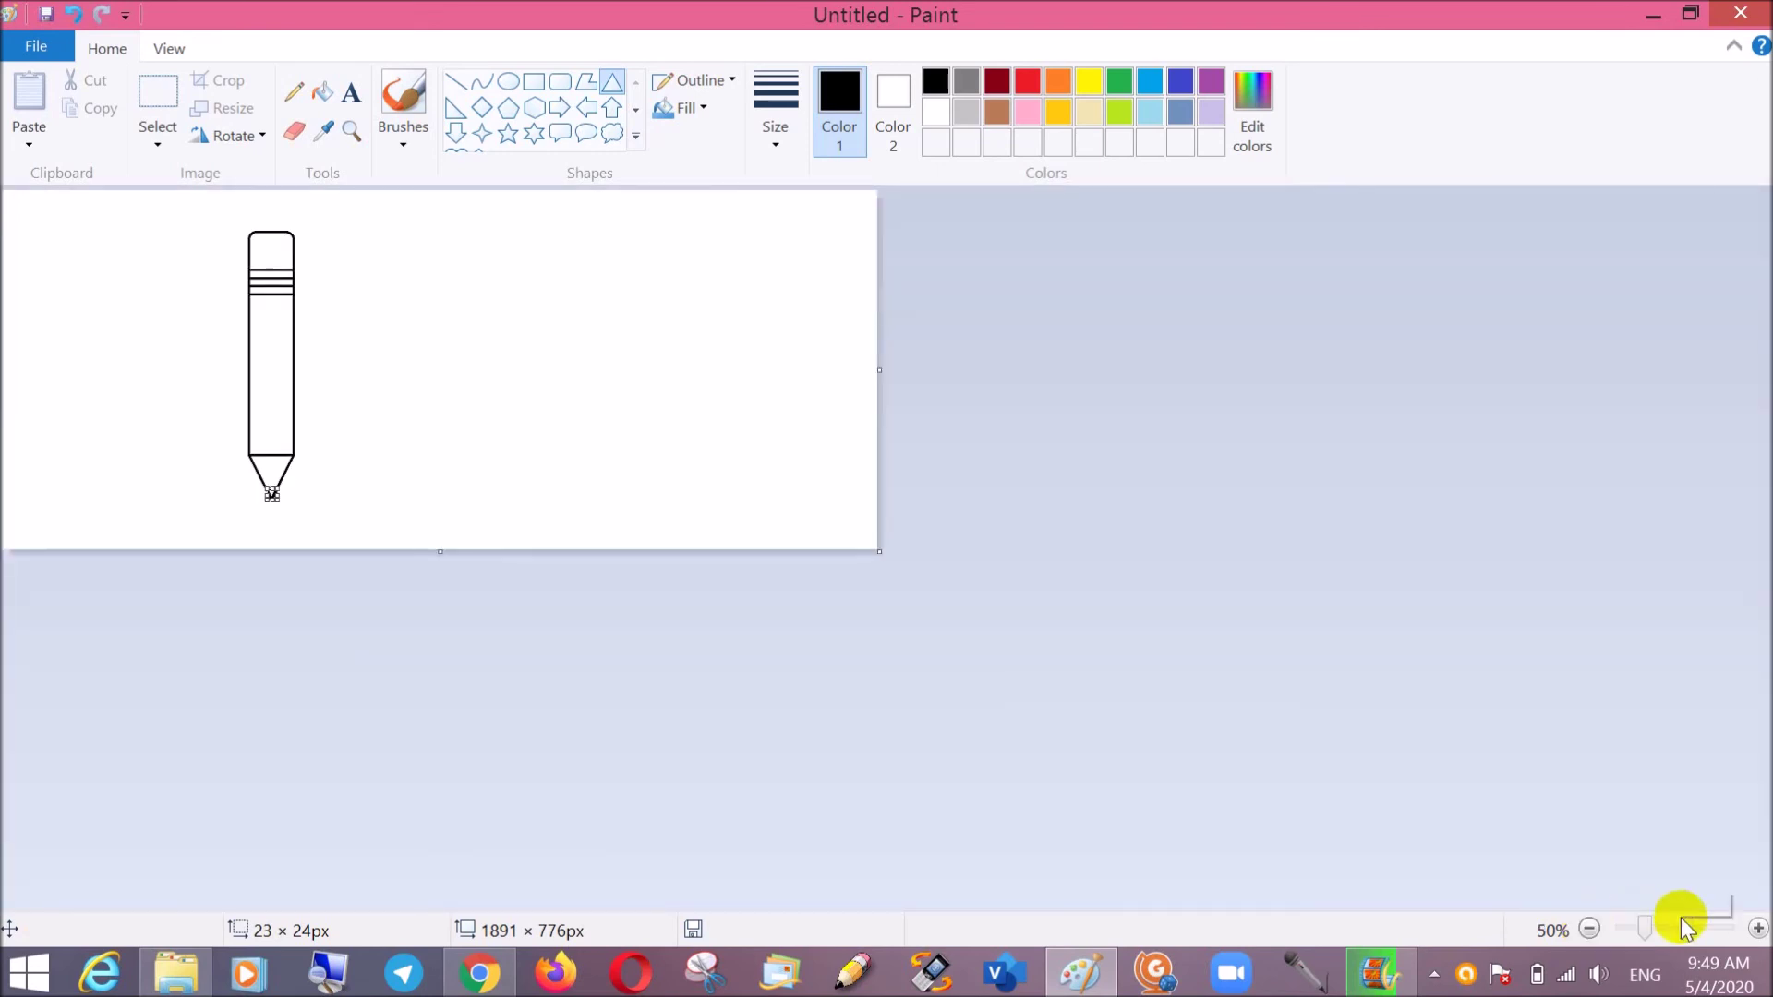
left_click(1758, 929)
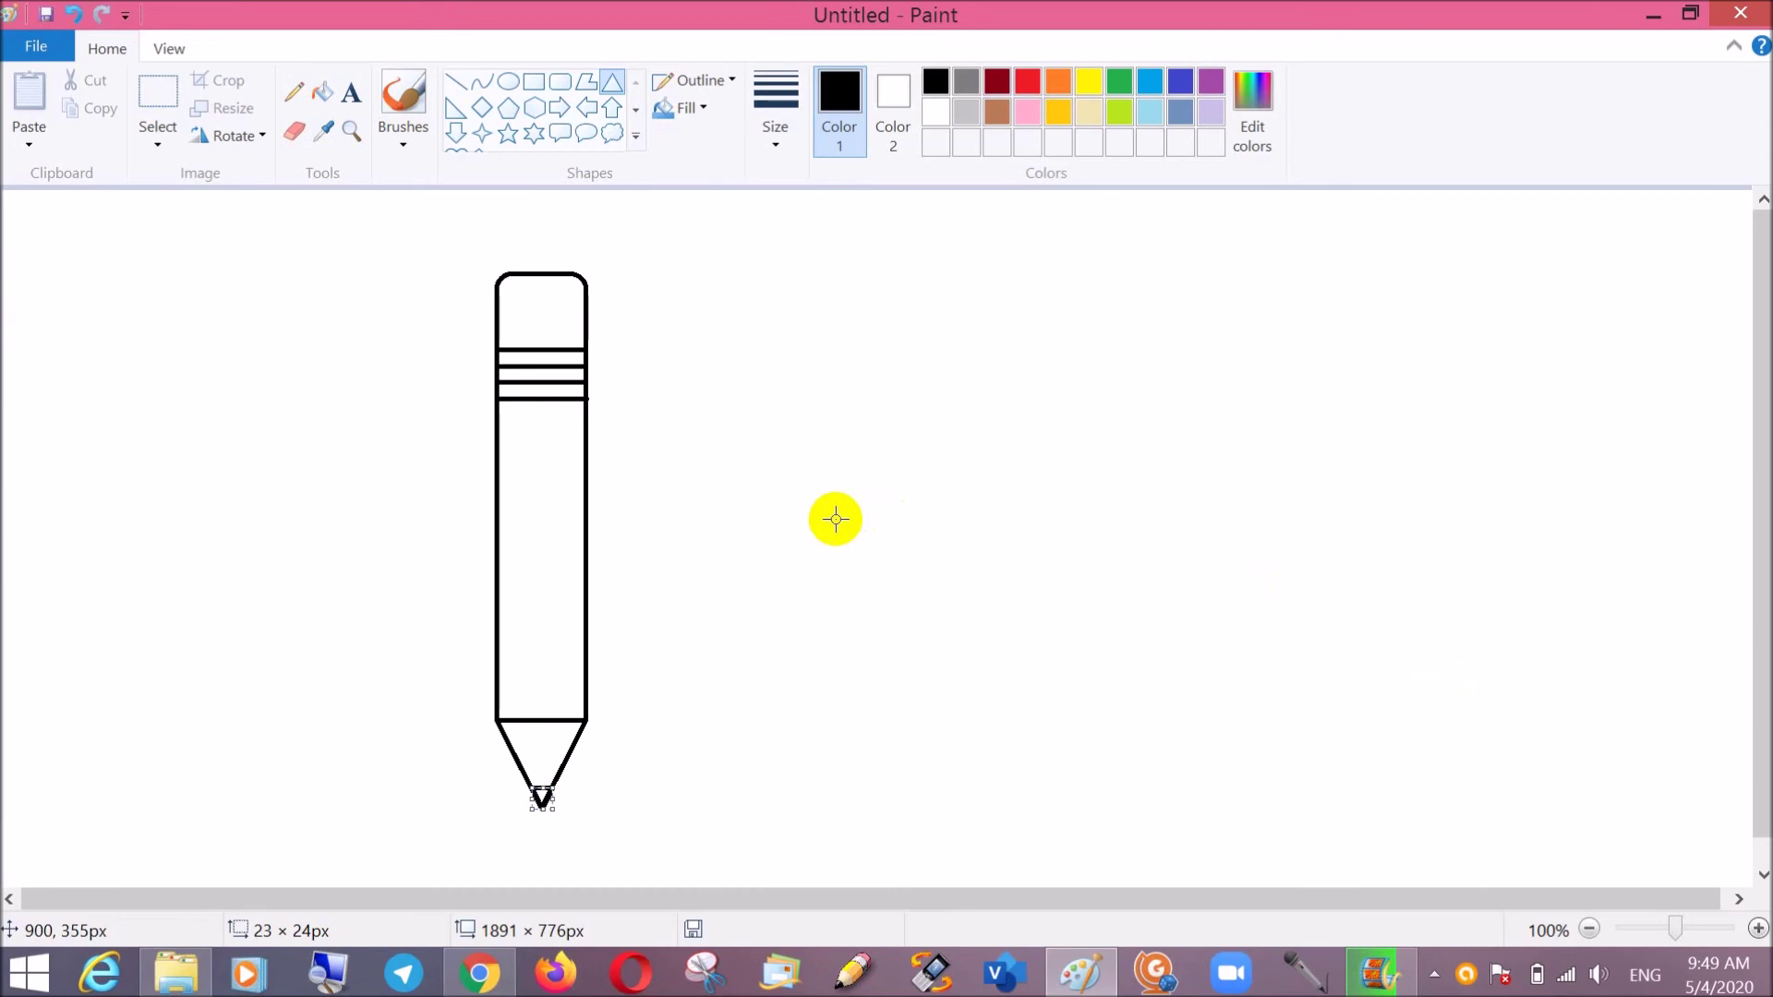
left_click(827, 428)
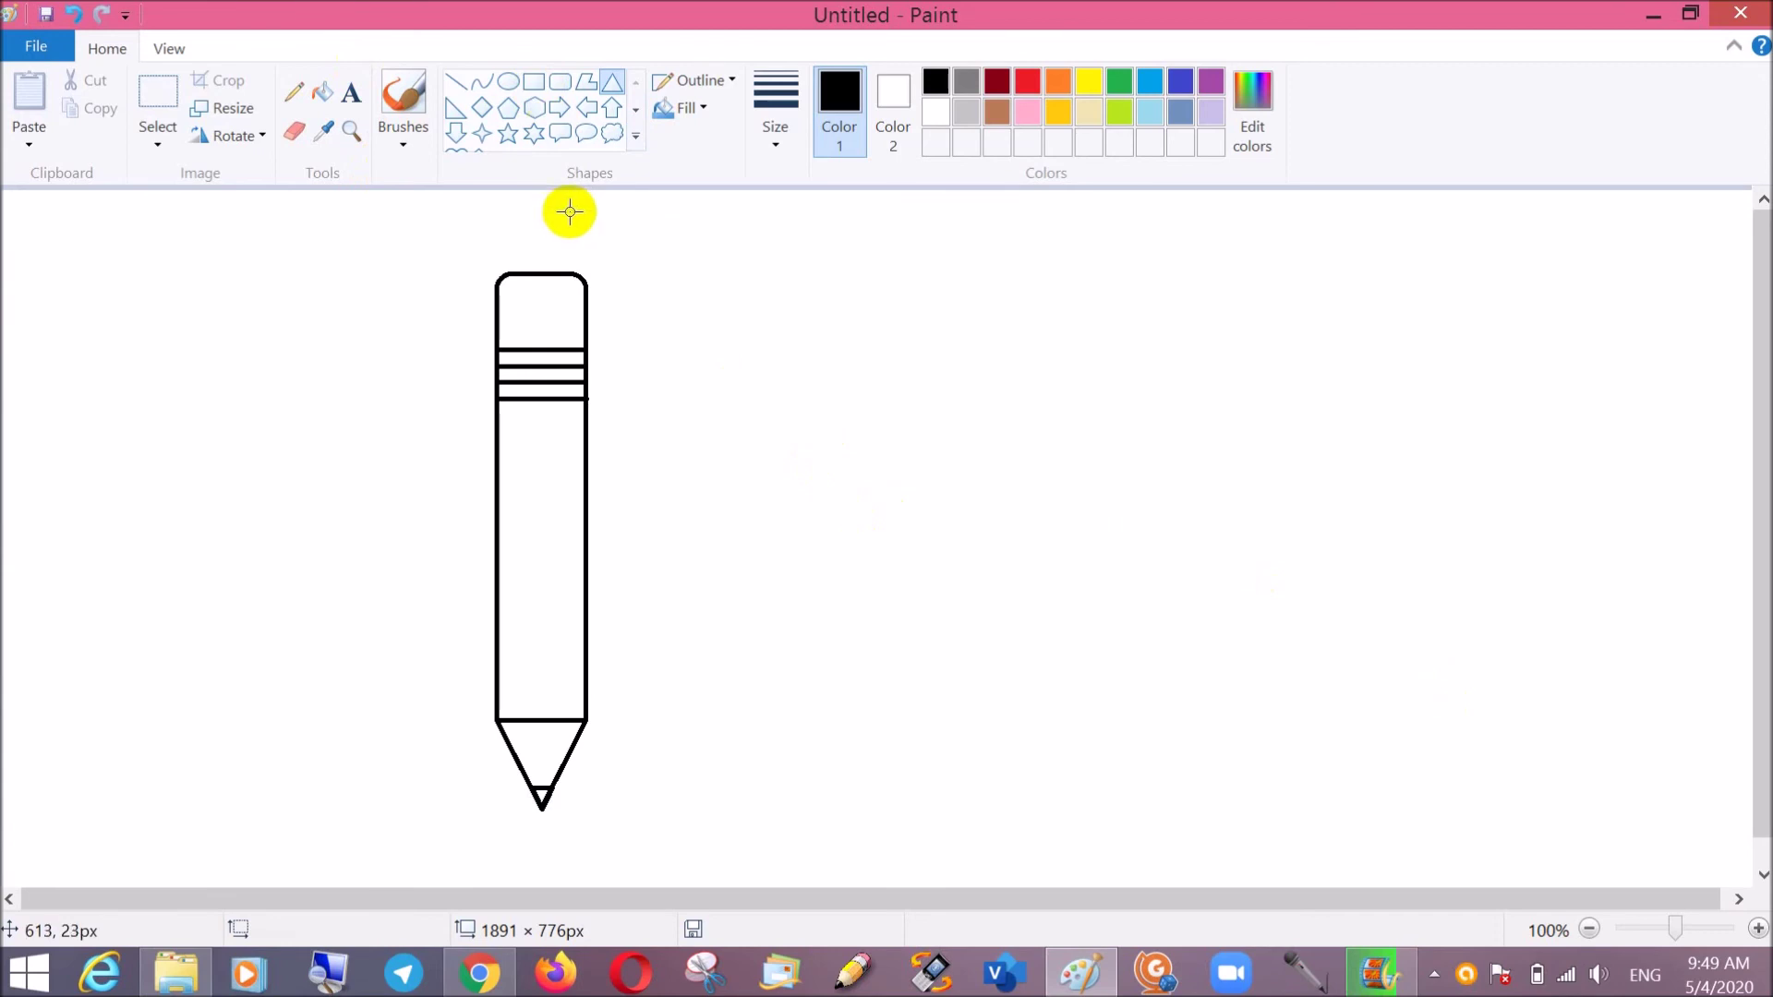
Set Color 2 to black and fill the inside of the small tip triangle with black as the lead
left_click(318, 95)
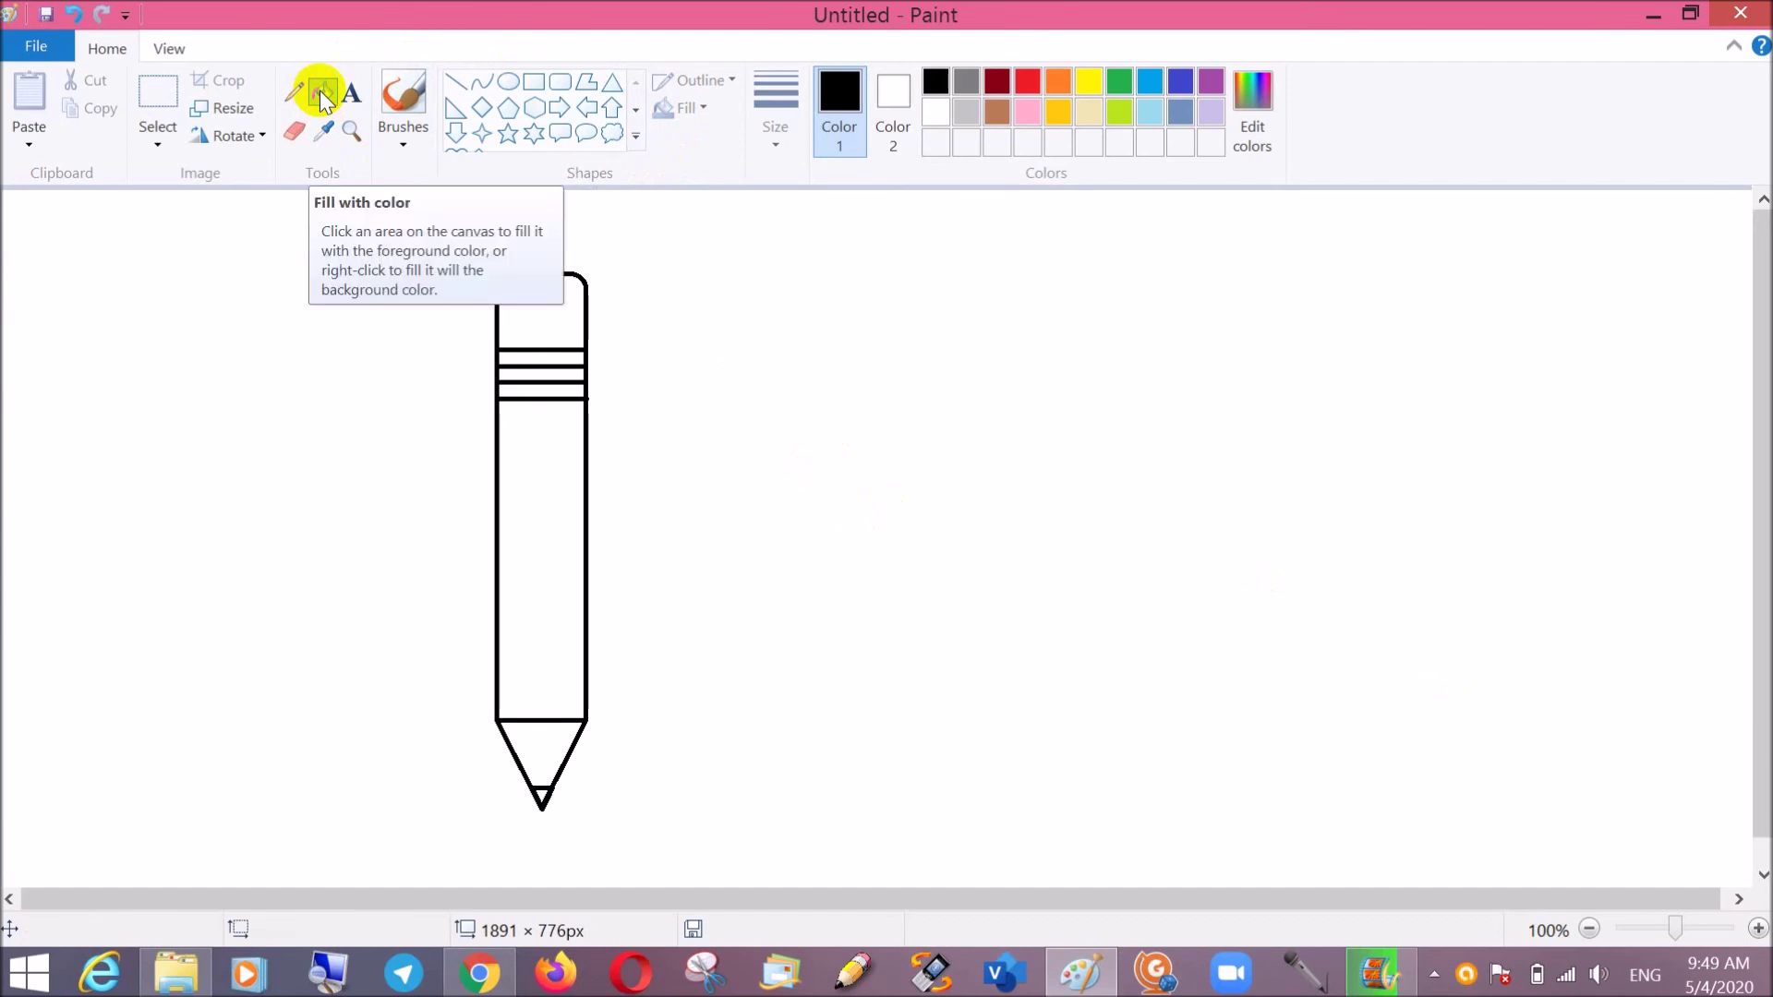
left_click(541, 798)
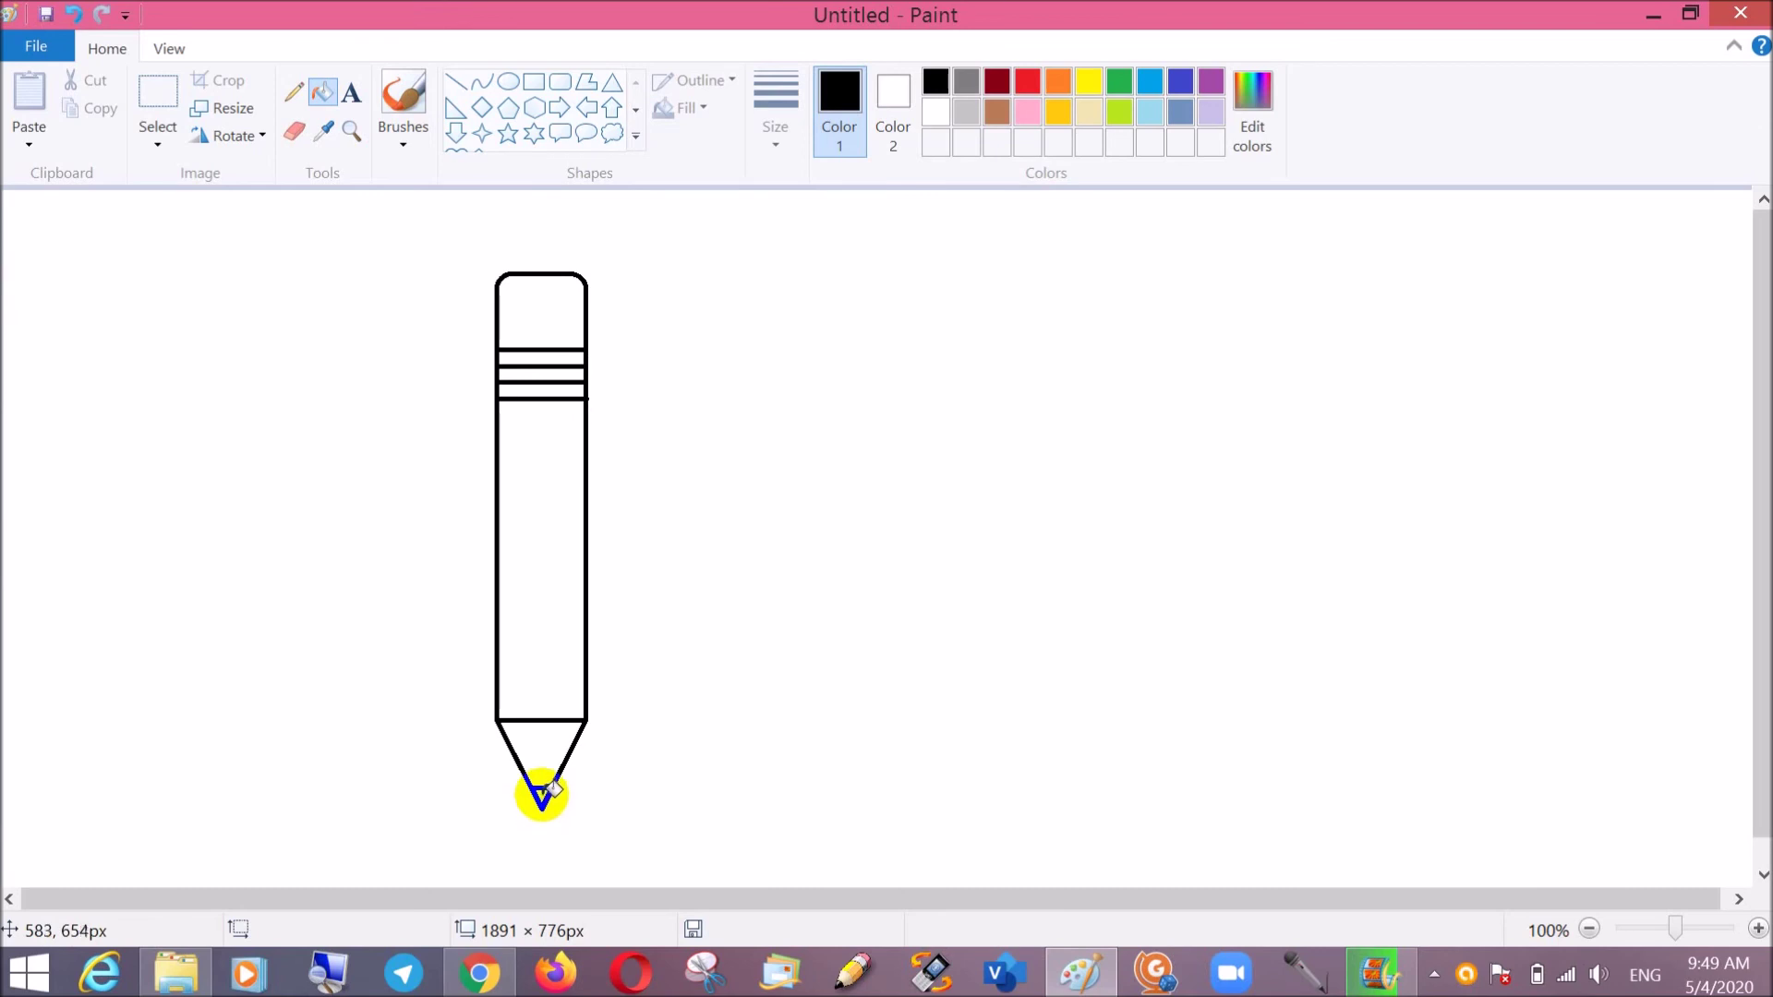
left_click(891, 85)
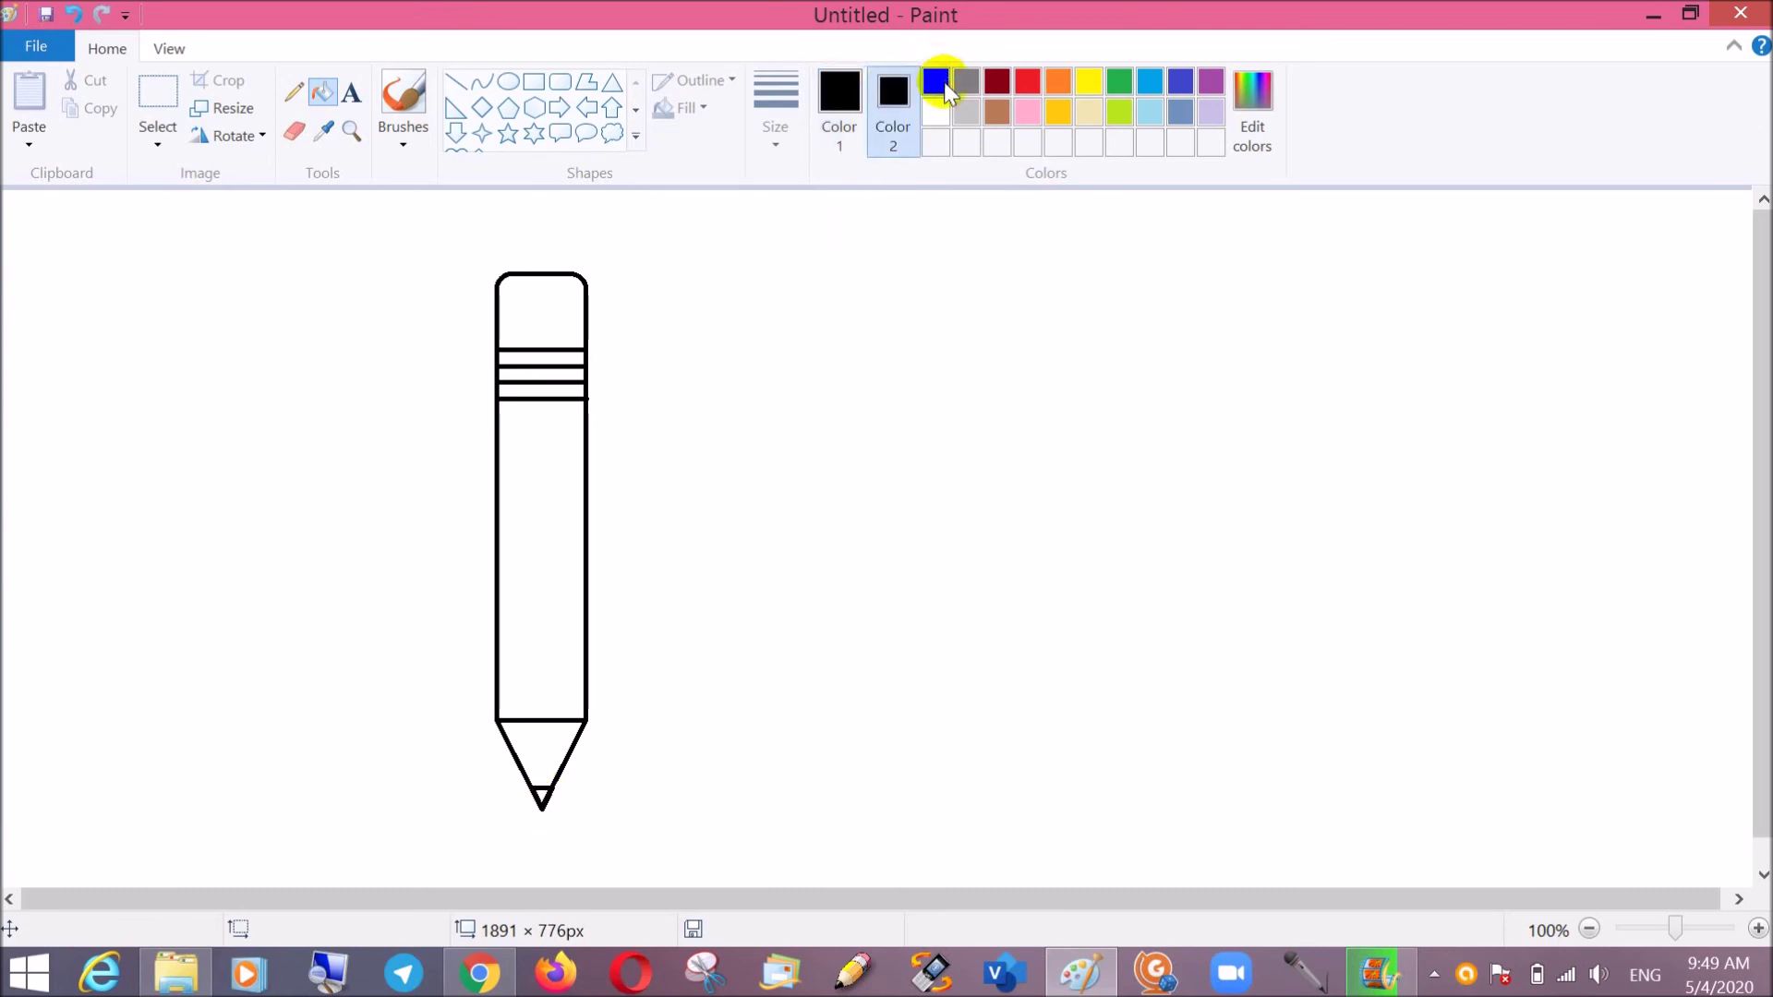
left_click(545, 795)
Draw a vertical line about 345 px long from the lowest band line to the body's end and shift it right to about a third of the width
left_click(455, 80)
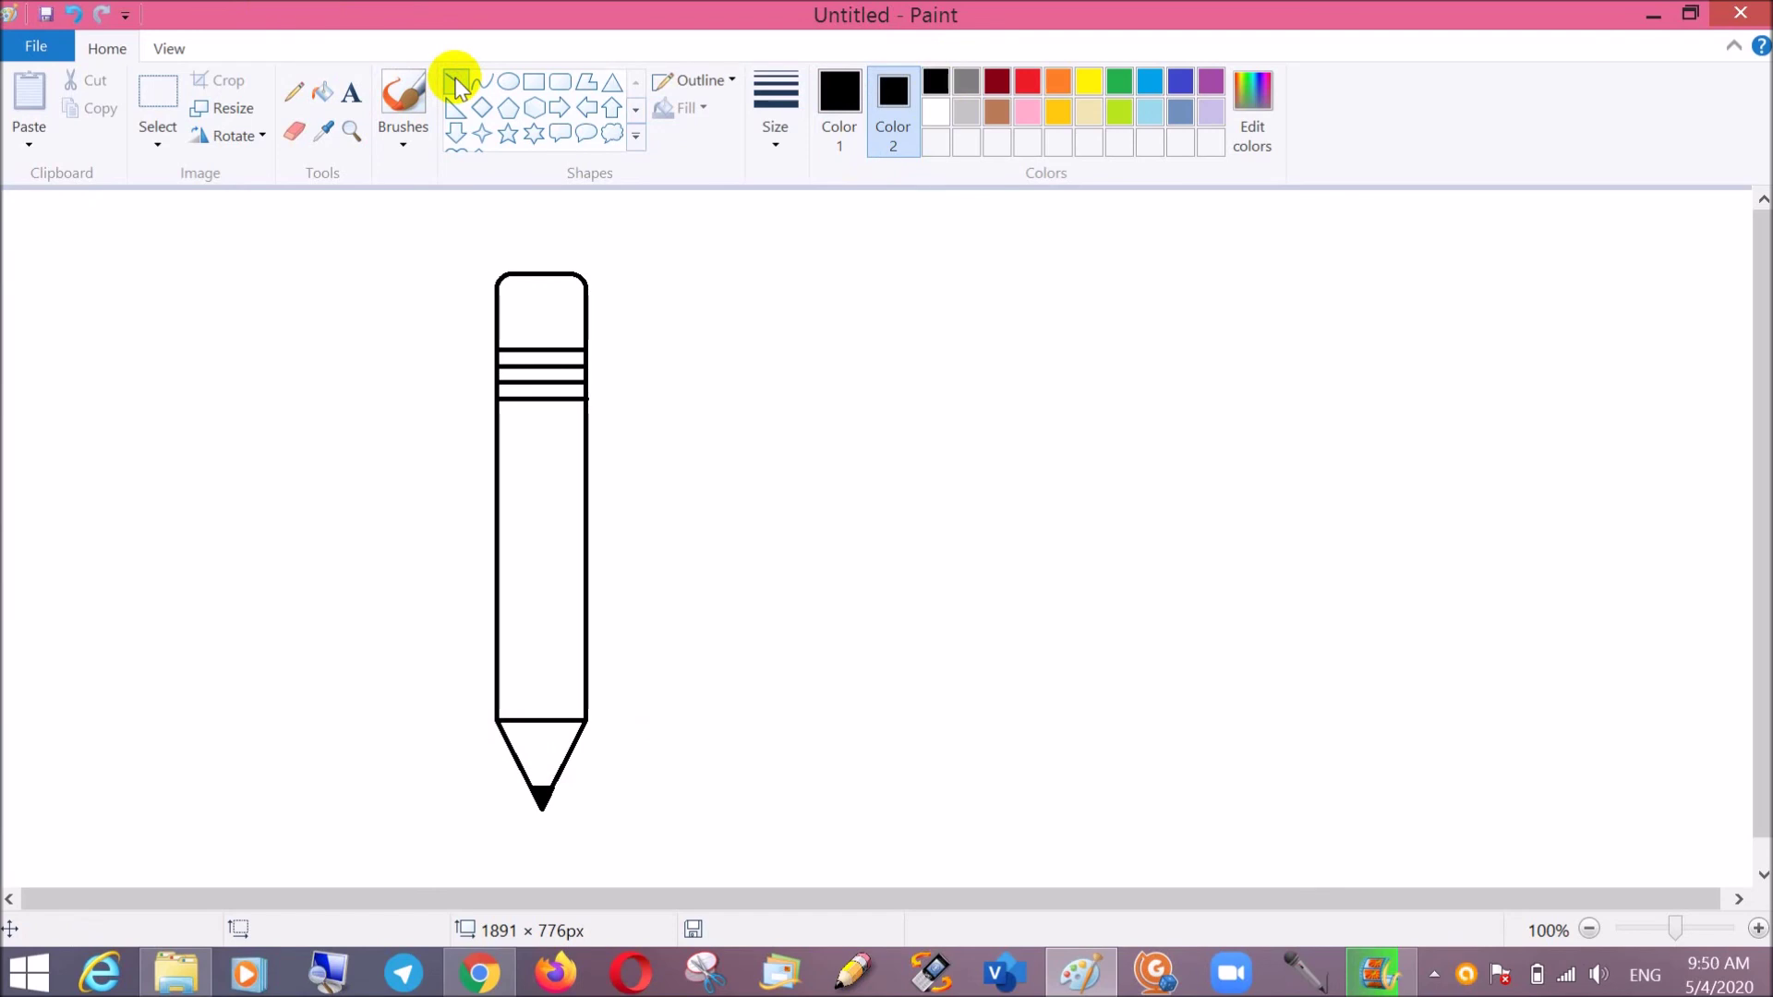
mouse_move(498, 400)
left_mouse_down()
mouse_move(499, 353)
mouse_move(520, 399)
left_mouse_up()
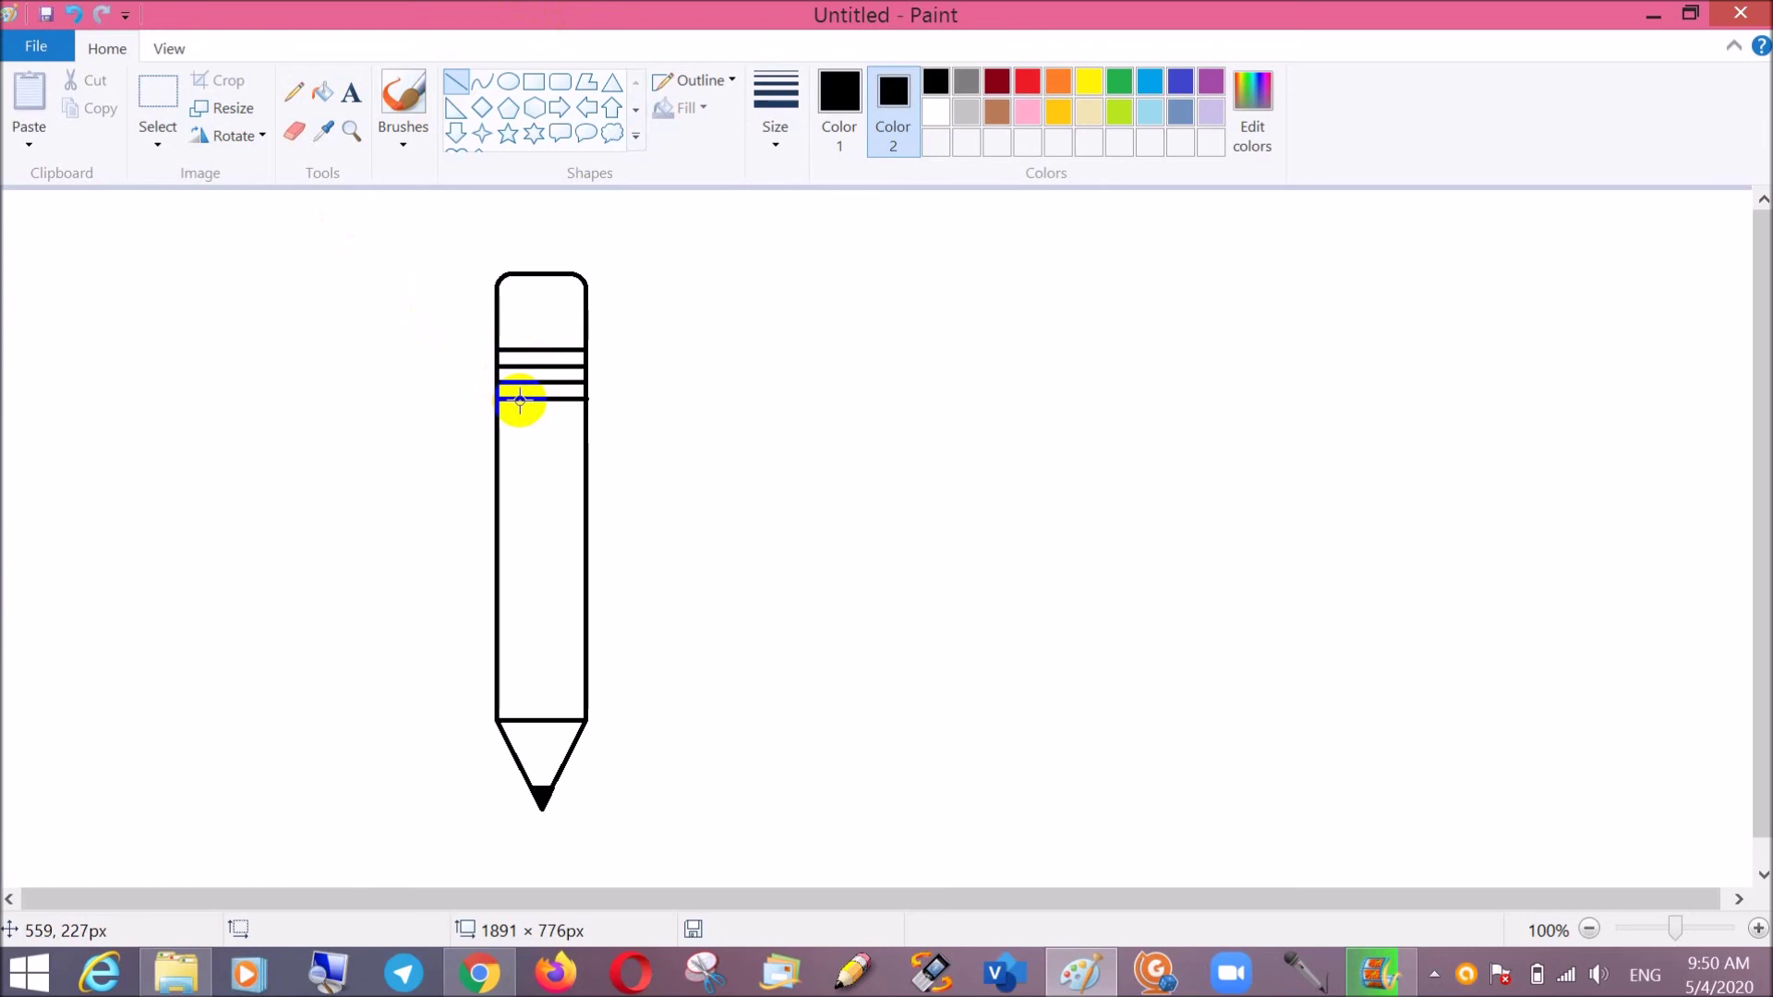
mouse_move(520, 400)
left_mouse_down()
mouse_move(539, 509)
mouse_move(529, 718)
left_mouse_up()
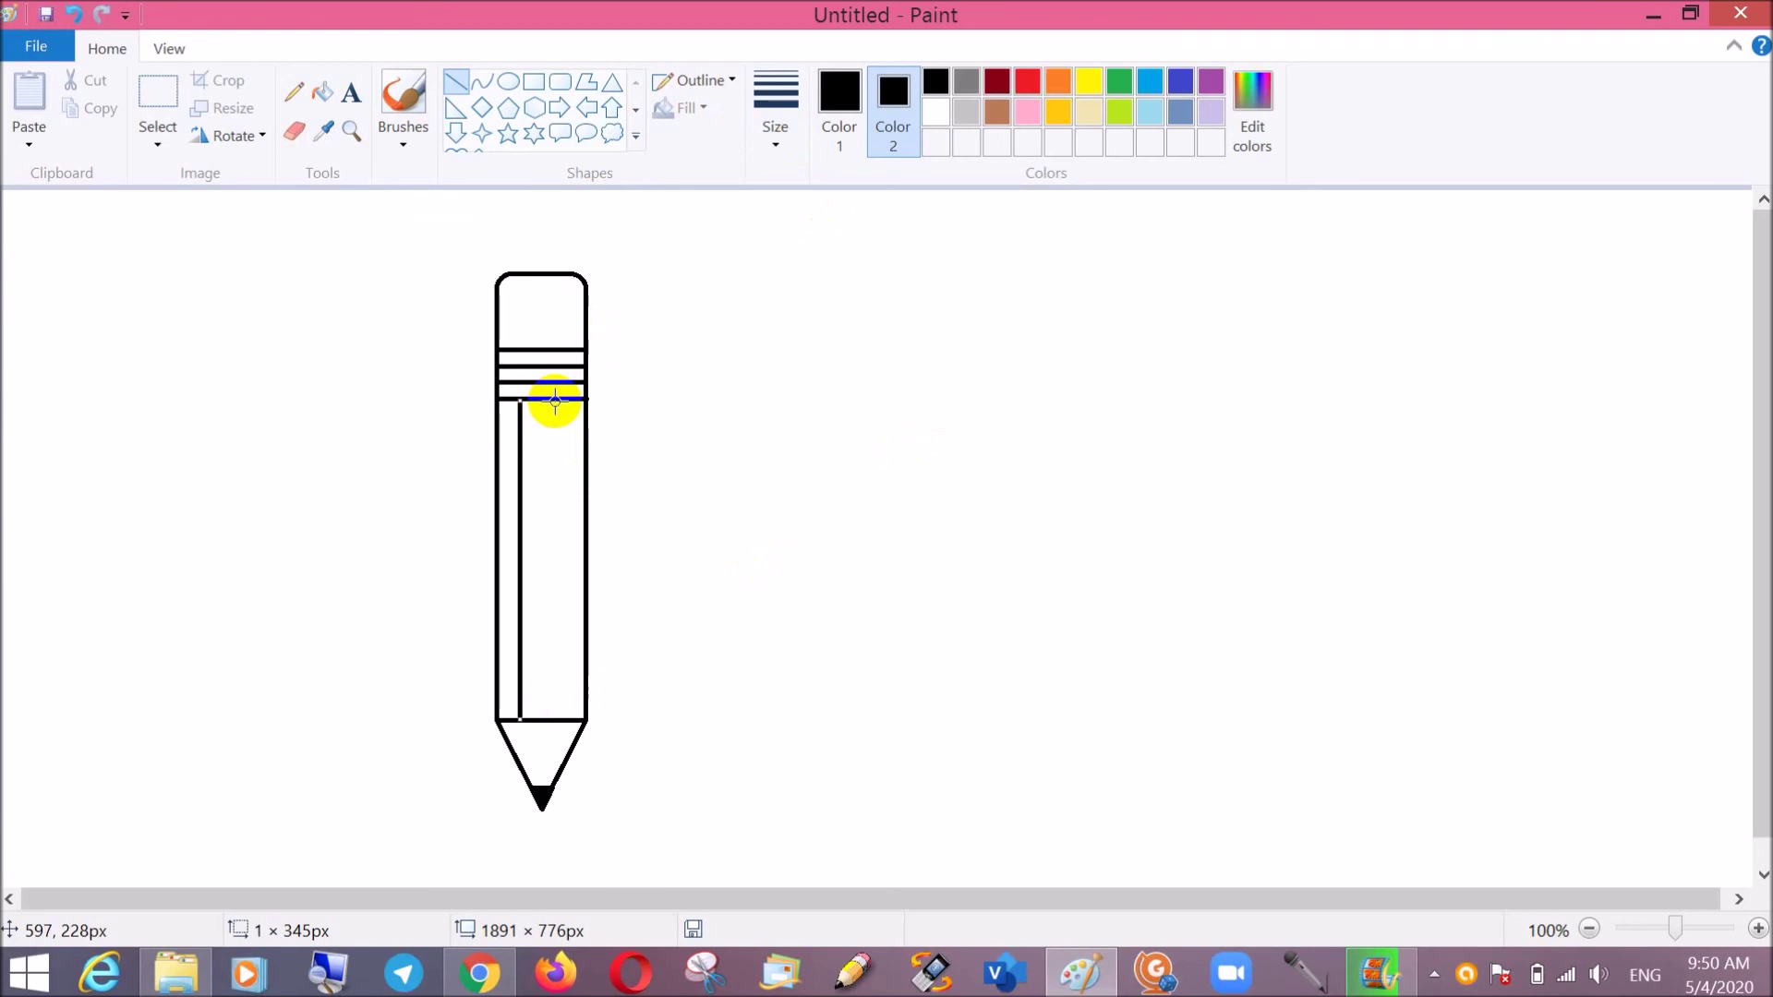
key("Right")
key("Right")
key("Right")
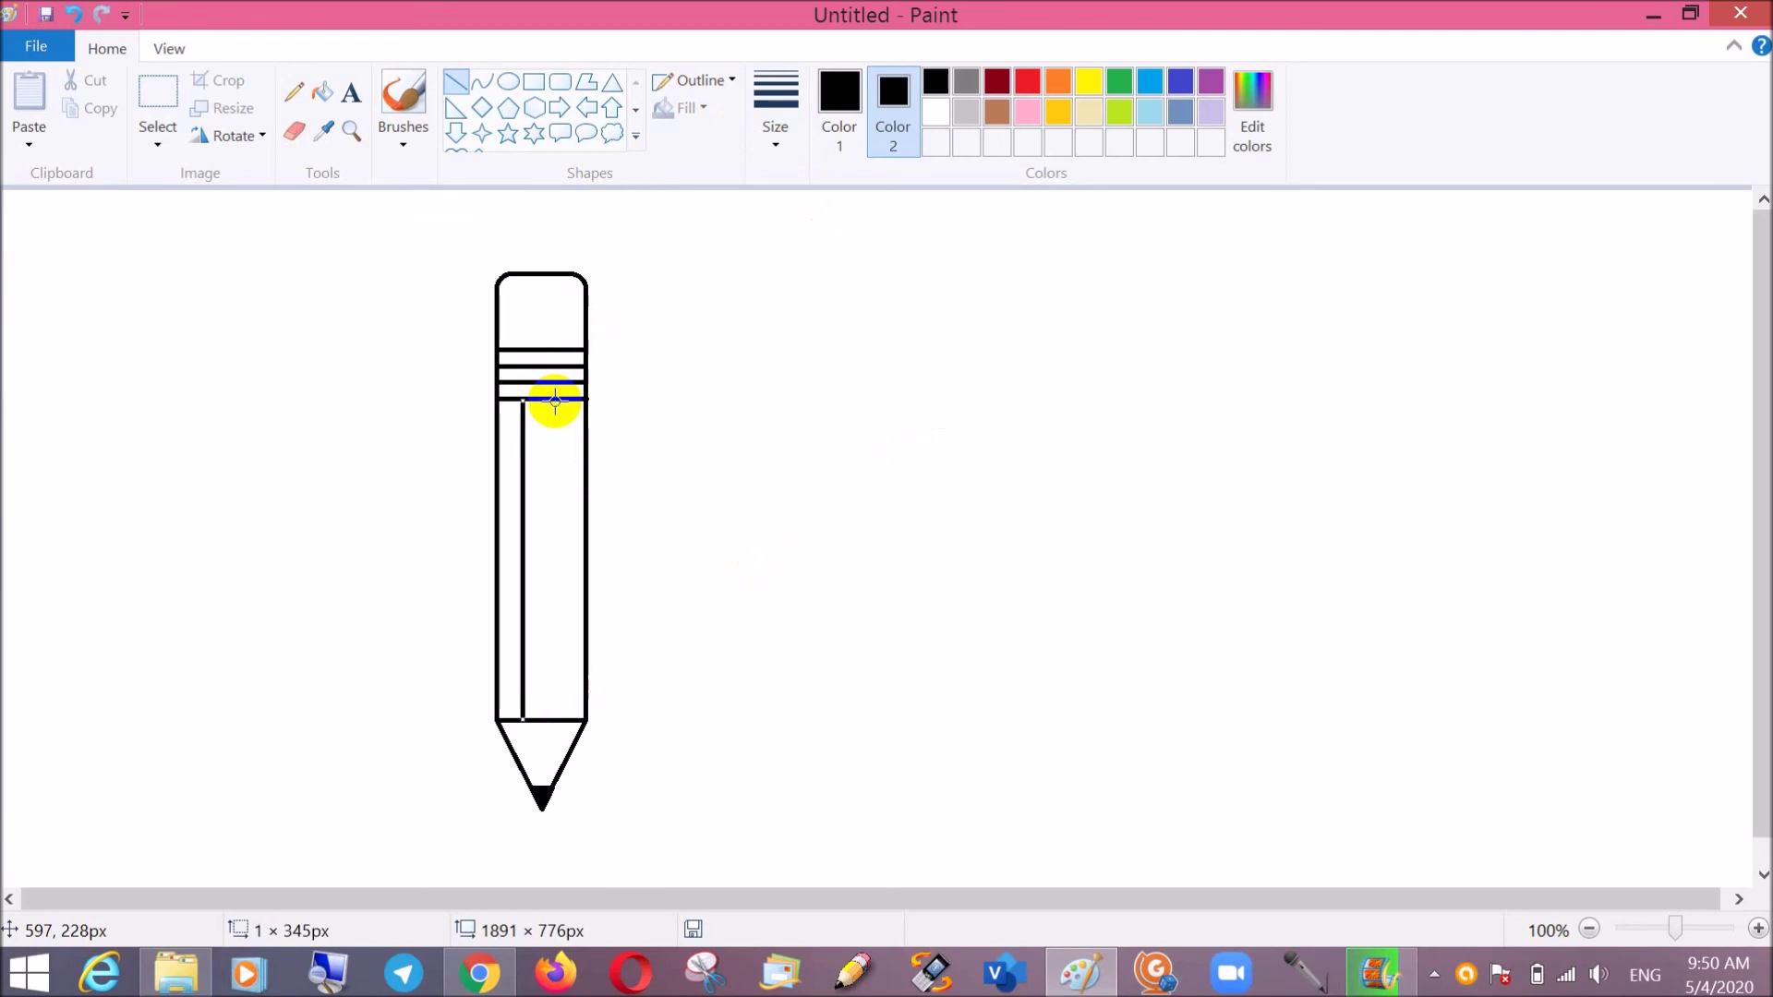
key("Right")
key("Right")
key("Right")
key("Right")
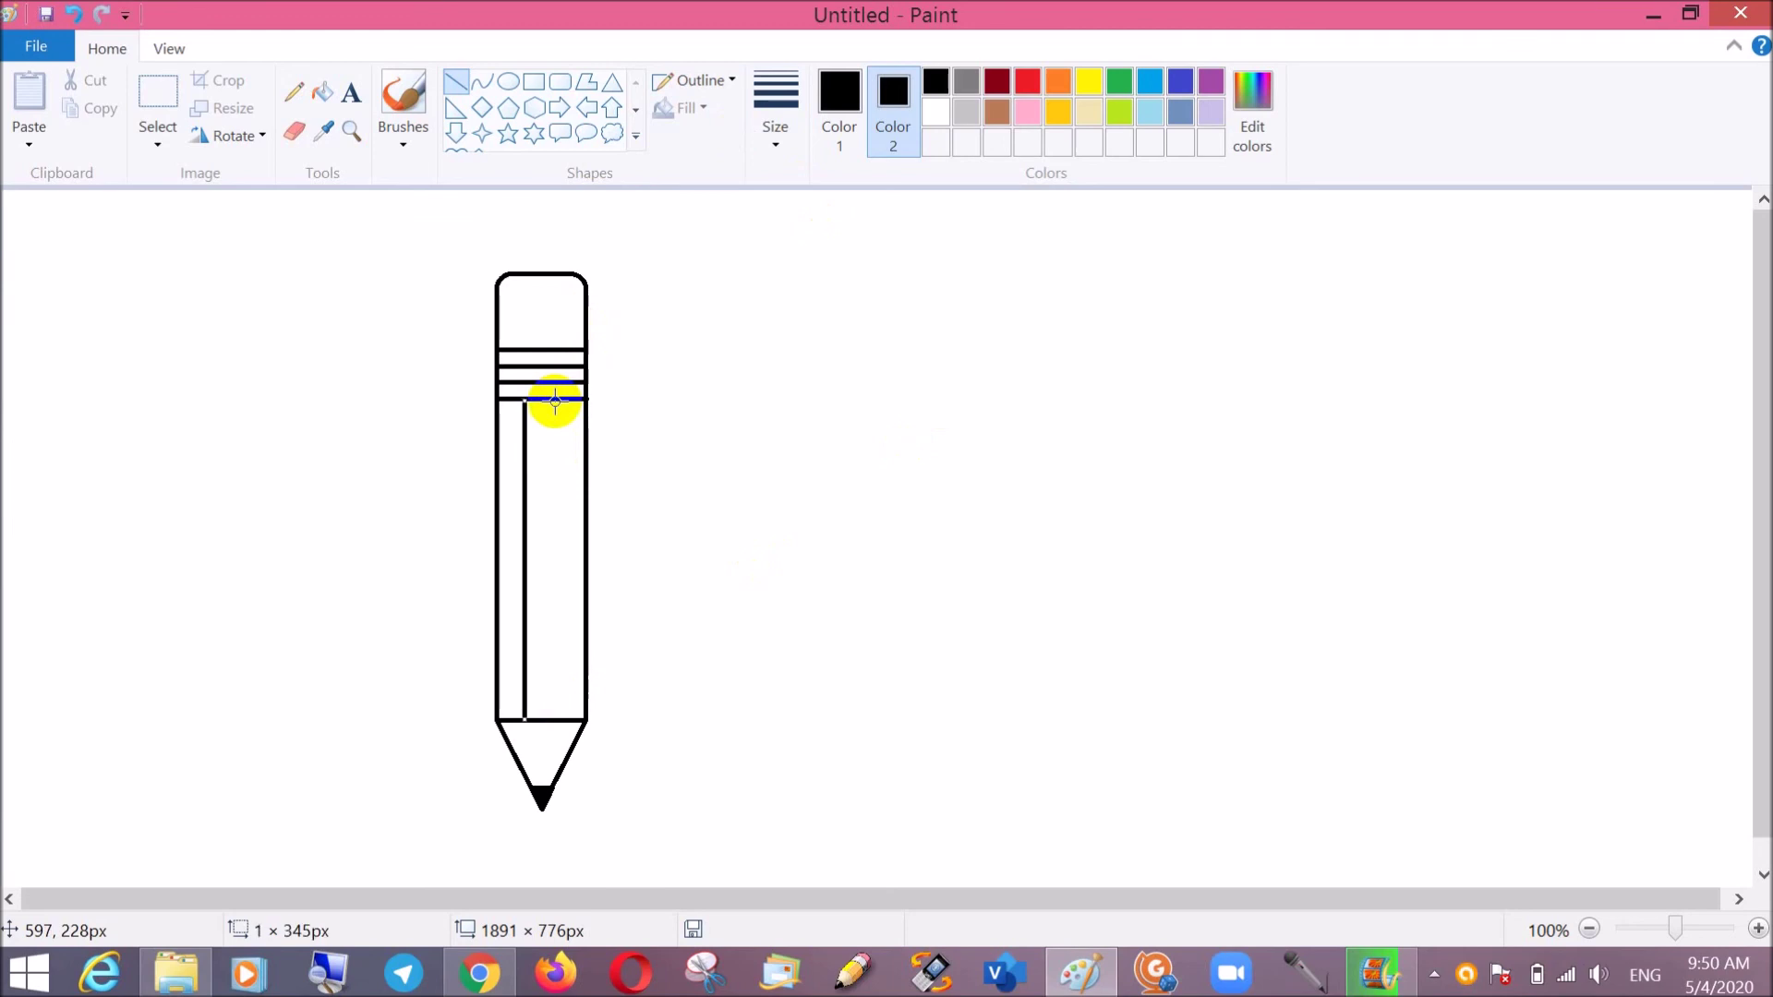
key("Right")
key("Right")
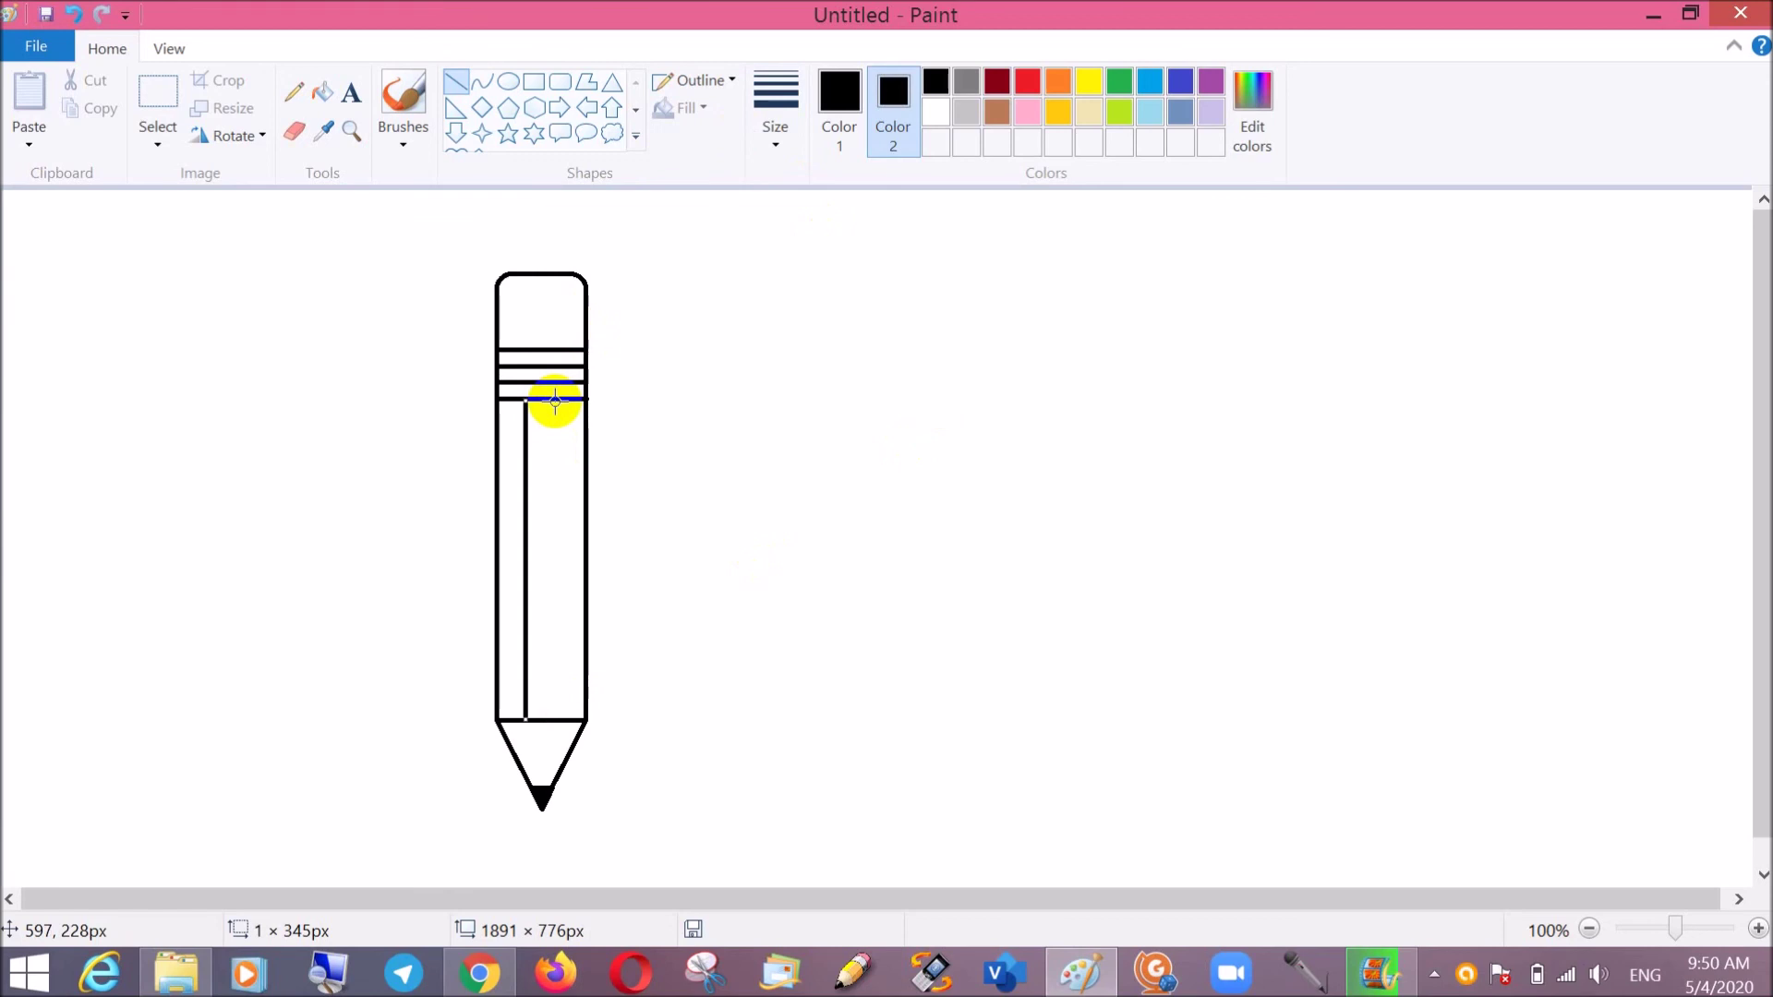
Draw a second vertical line of the same length down the body at about two thirds of its width and deselect it
mouse_move(555, 401)
left_mouse_down()
mouse_move(564, 506)
mouse_move(534, 640)
mouse_move(568, 710)
mouse_move(555, 719)
left_mouse_up()
left_click_drag(555, 718, 556, 718)
left_click(707, 688)
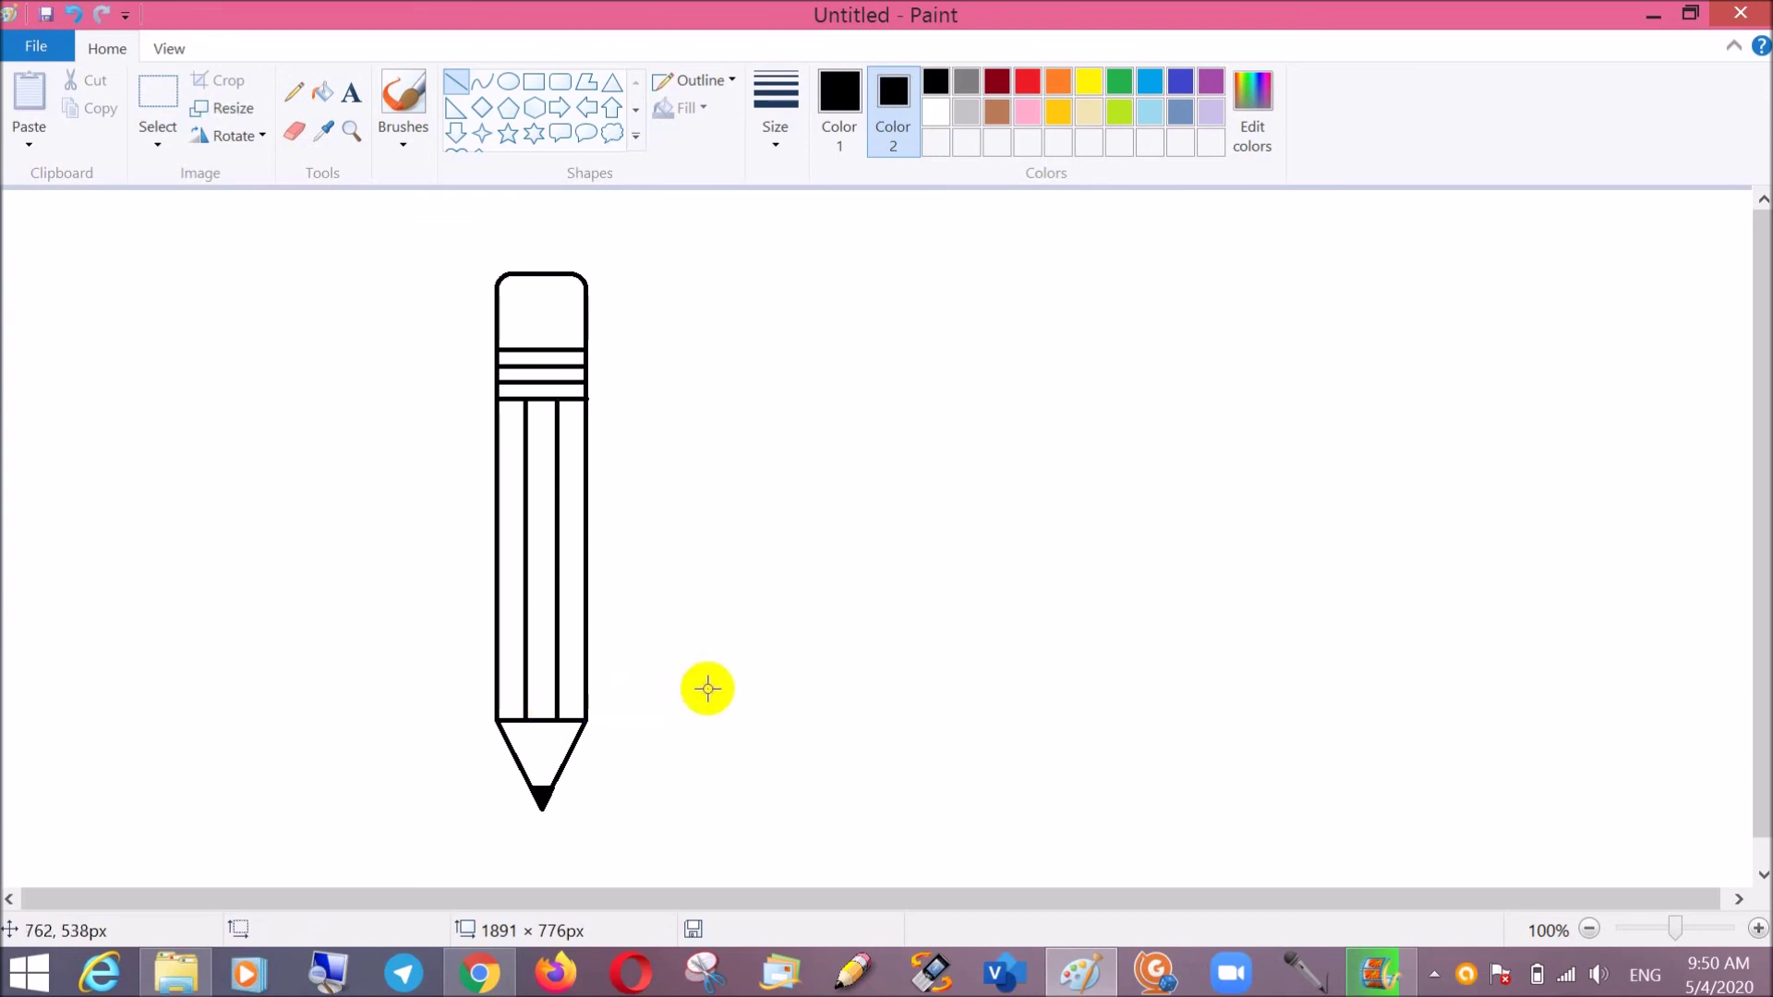